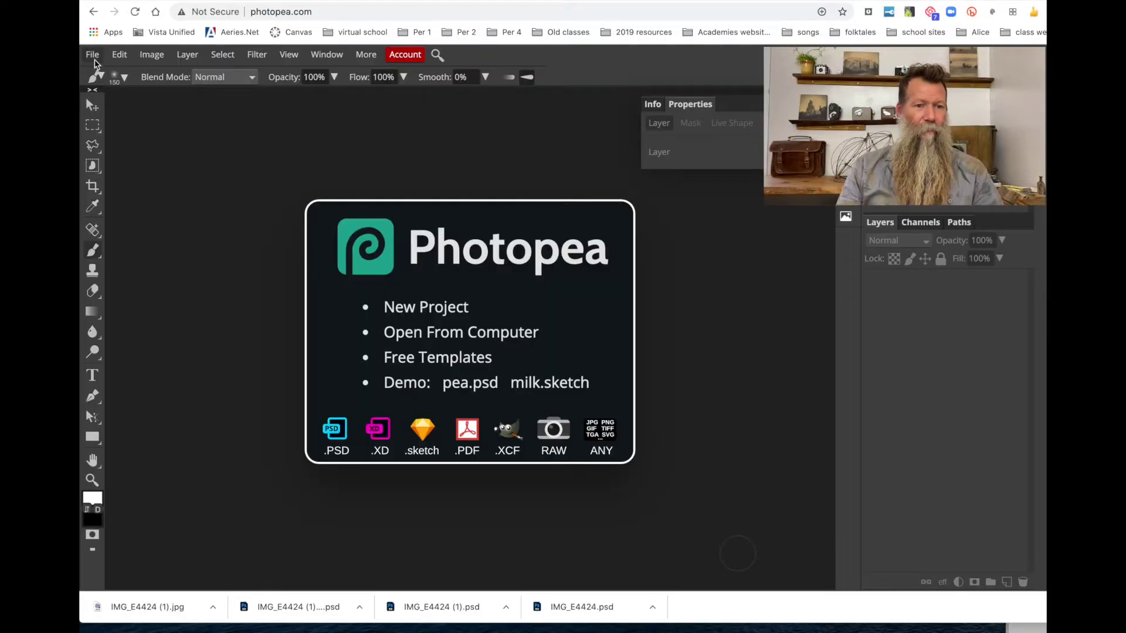
Step: Start File > Open and browse to the Desktop's location scouting folder
left_click(94, 55)
left_click(113, 93)
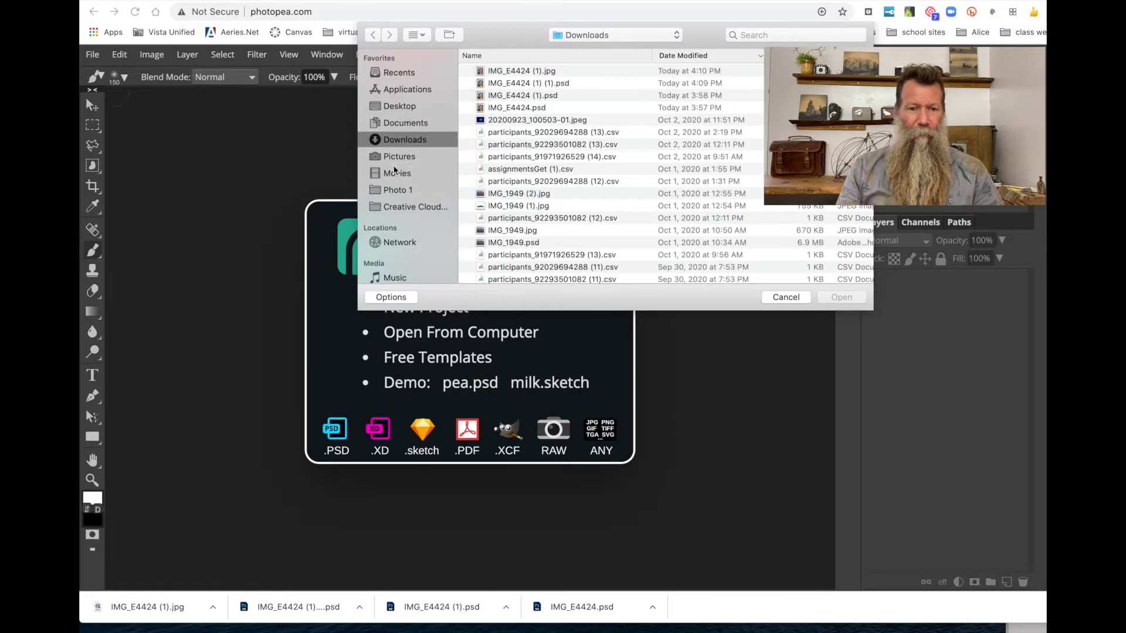
left_click(410, 106)
scroll(532, 161, "down", 5)
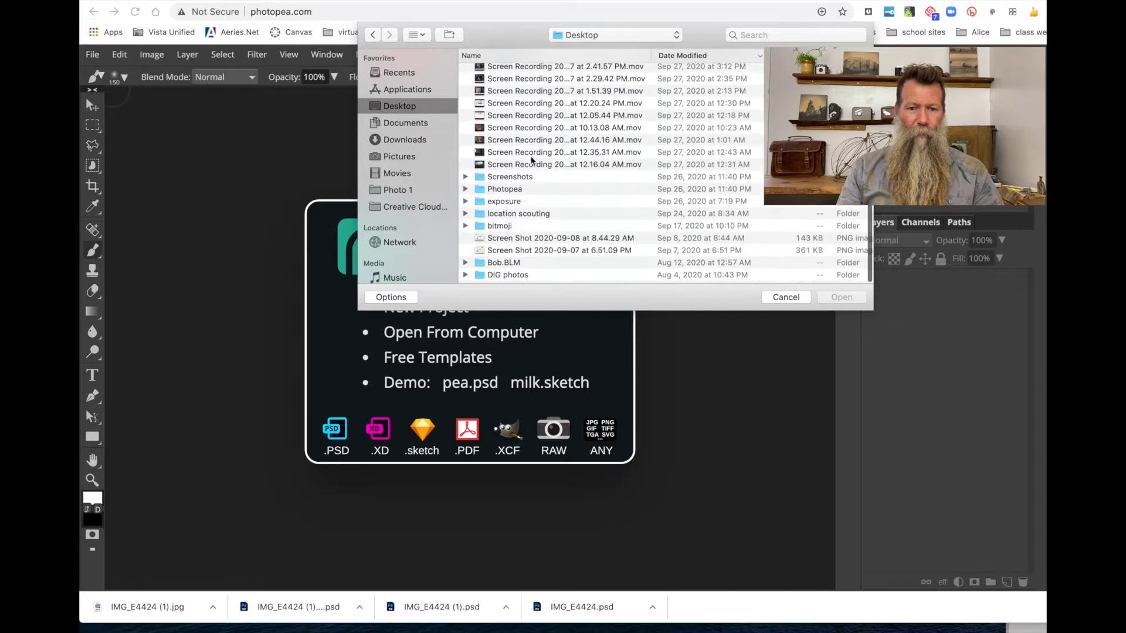
double_click(482, 218)
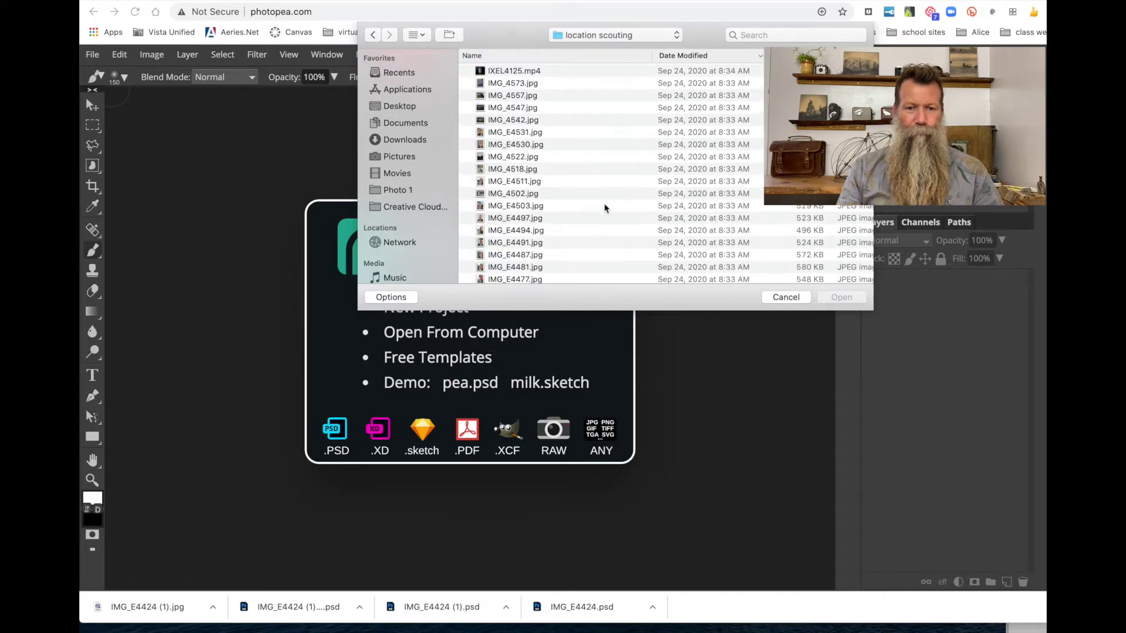
scroll(581, 207, "down", 5)
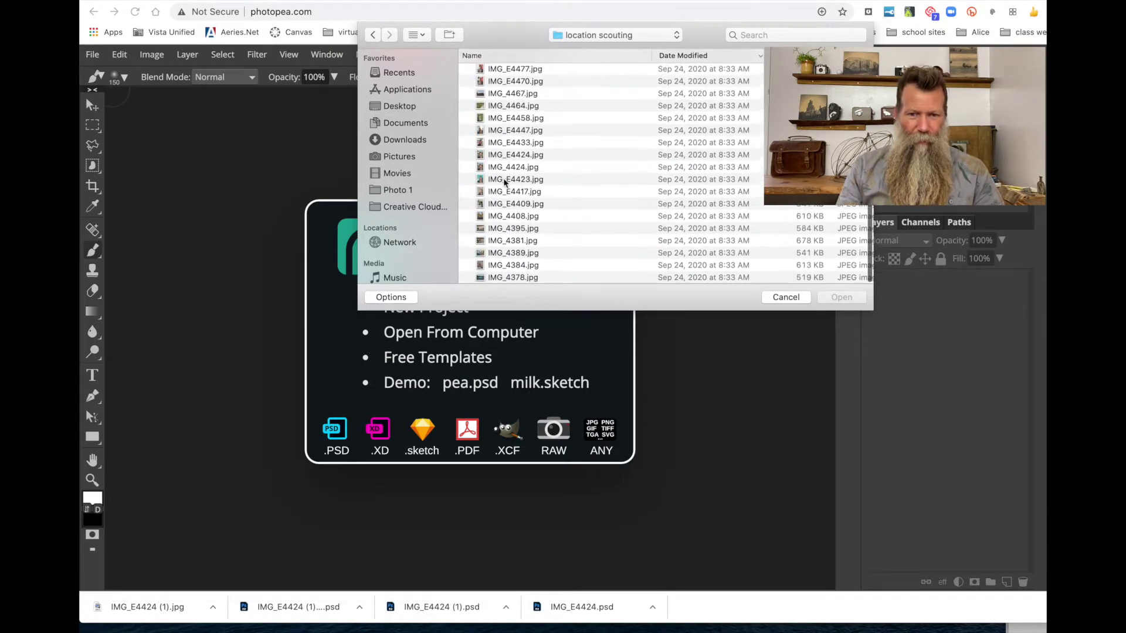
Step: Preview the photos with Quick Look and open IMG_E4531.jpg
left_click(504, 180)
key("space")
key("Up")
key("Up")
key("Up")
key("Up")
key("Up")
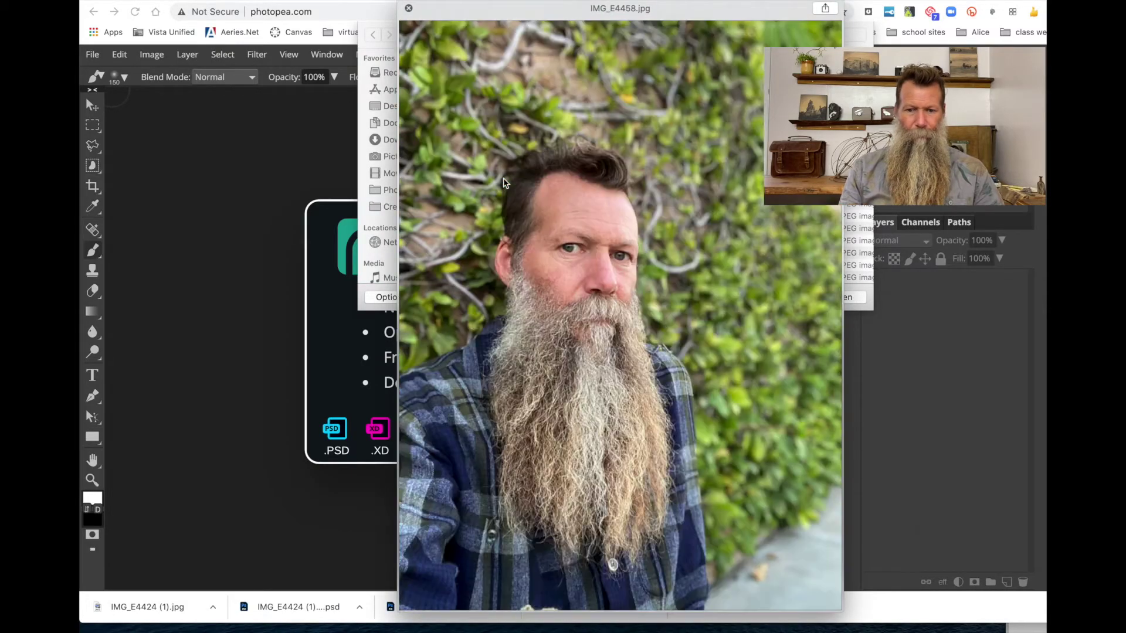
key("Up")
key("Up")
key("space")
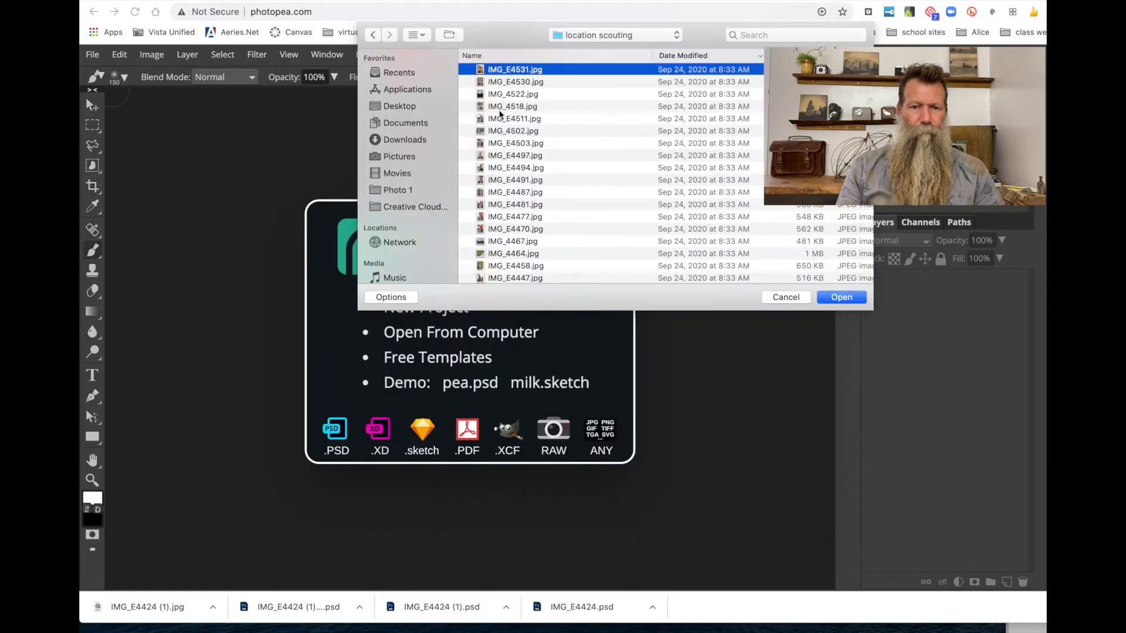
key("Return")
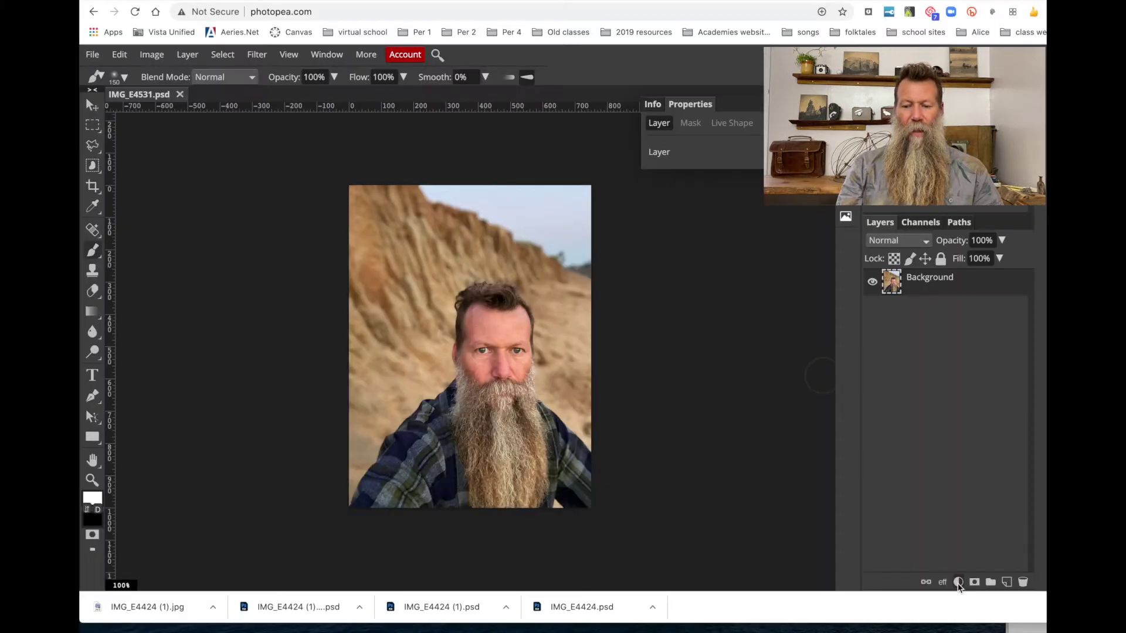
left_click(899, 533)
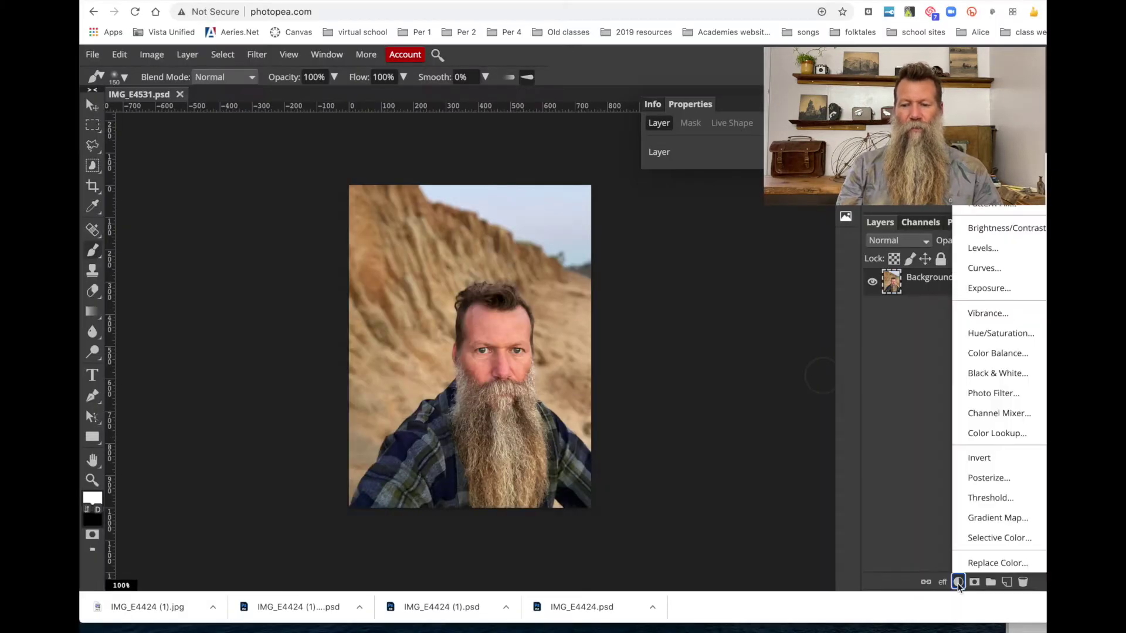
Step: Create a Curves 1 adjustment layer over the Background layer
left_click(987, 275)
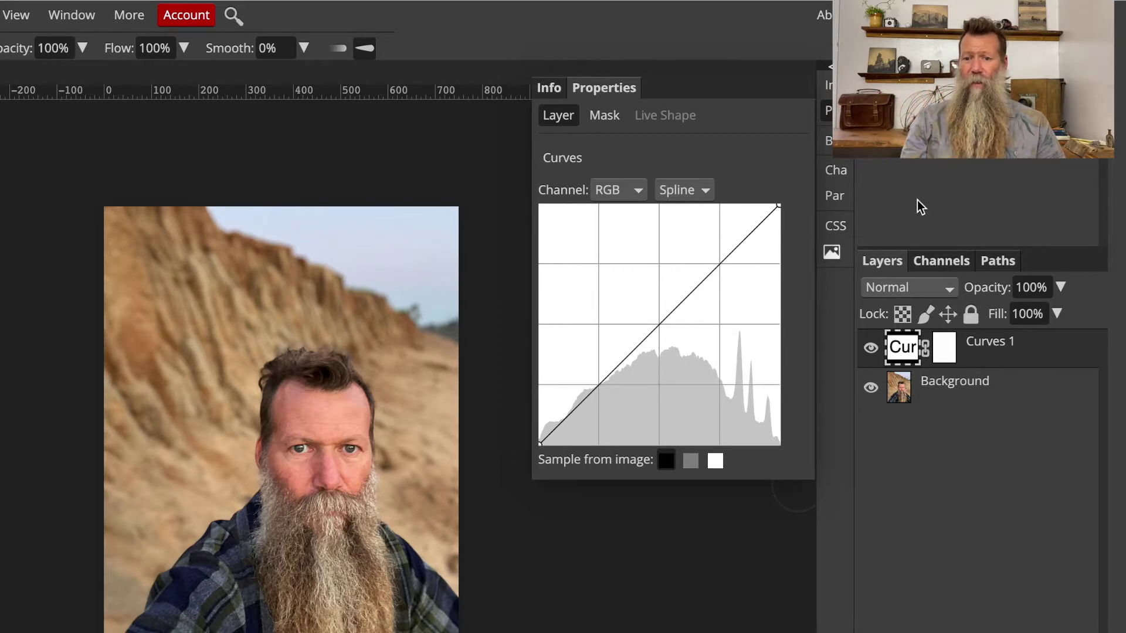
left_click(949, 267)
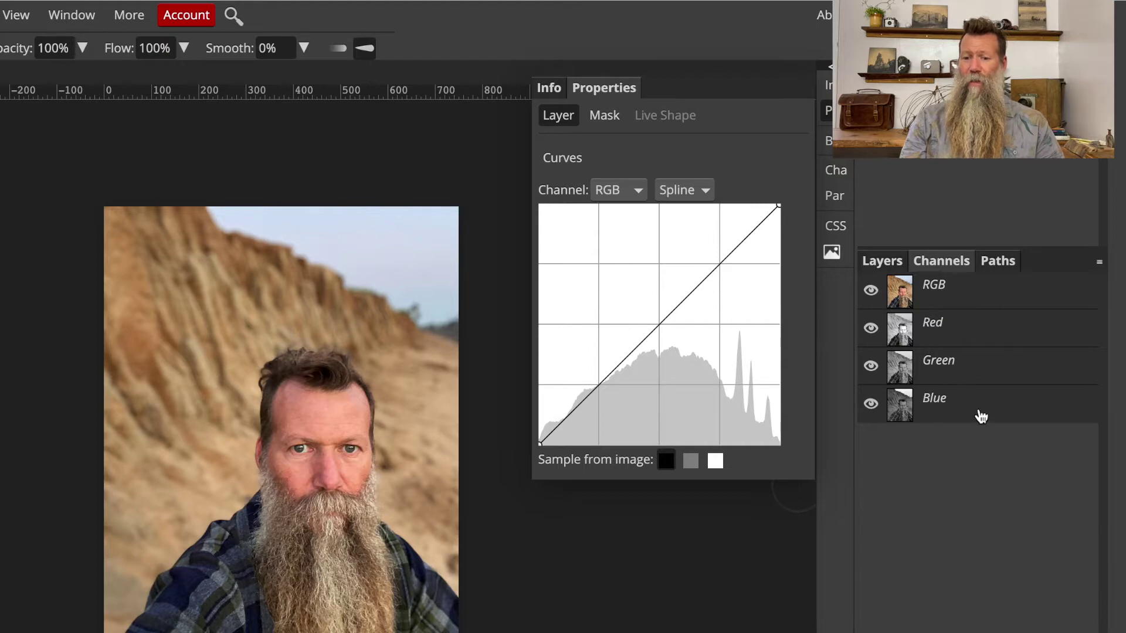
left_click(871, 328)
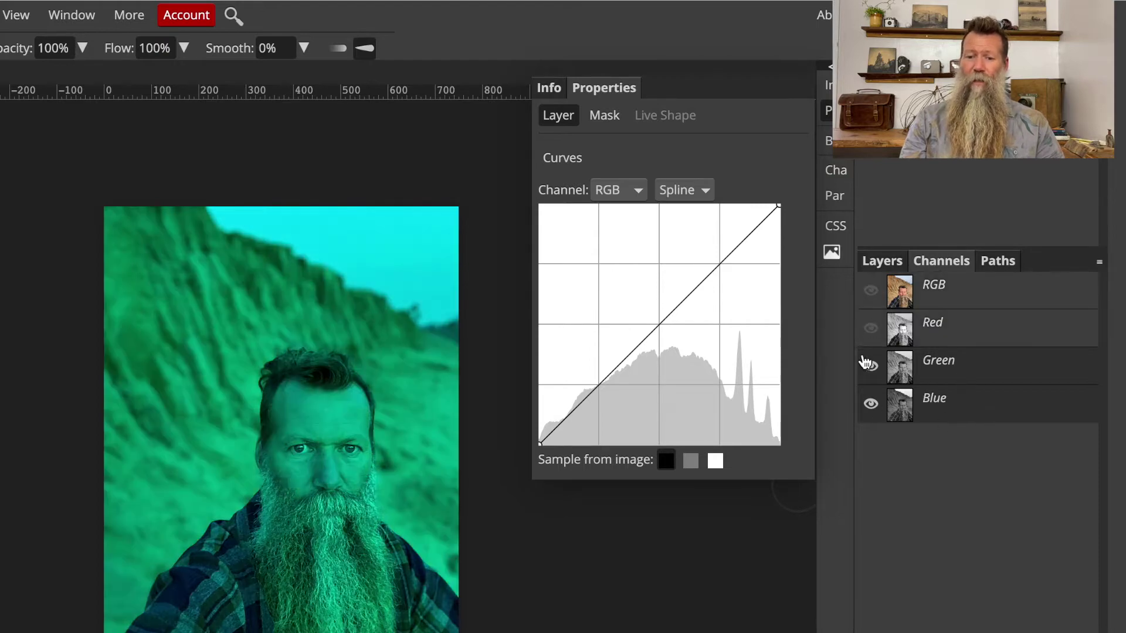
left_click(871, 366)
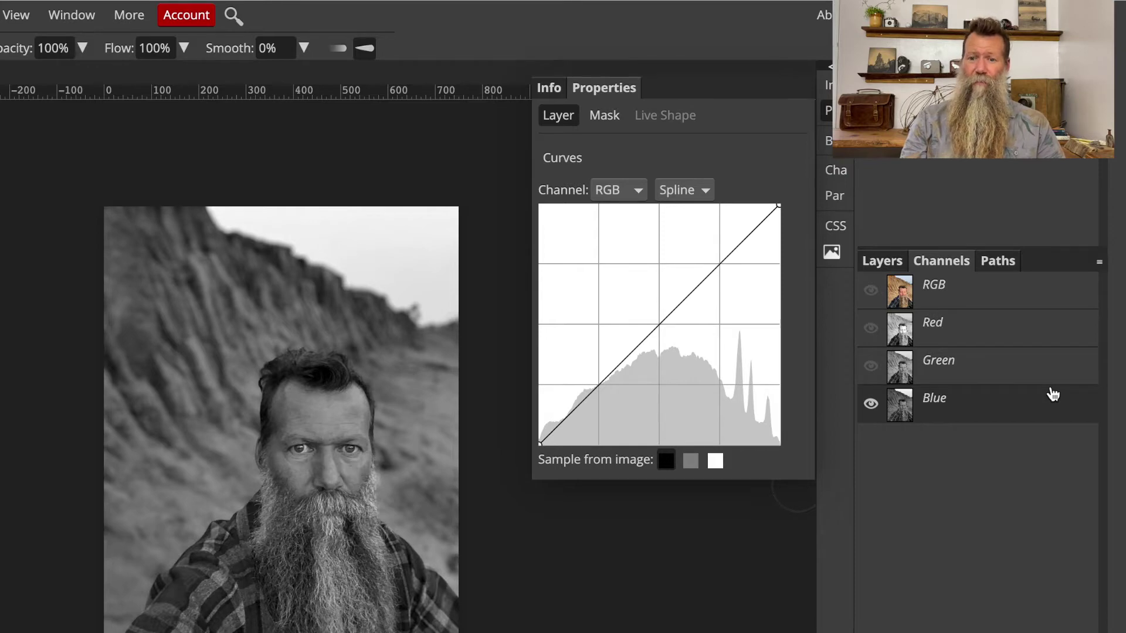
left_click(870, 365)
left_click(871, 404)
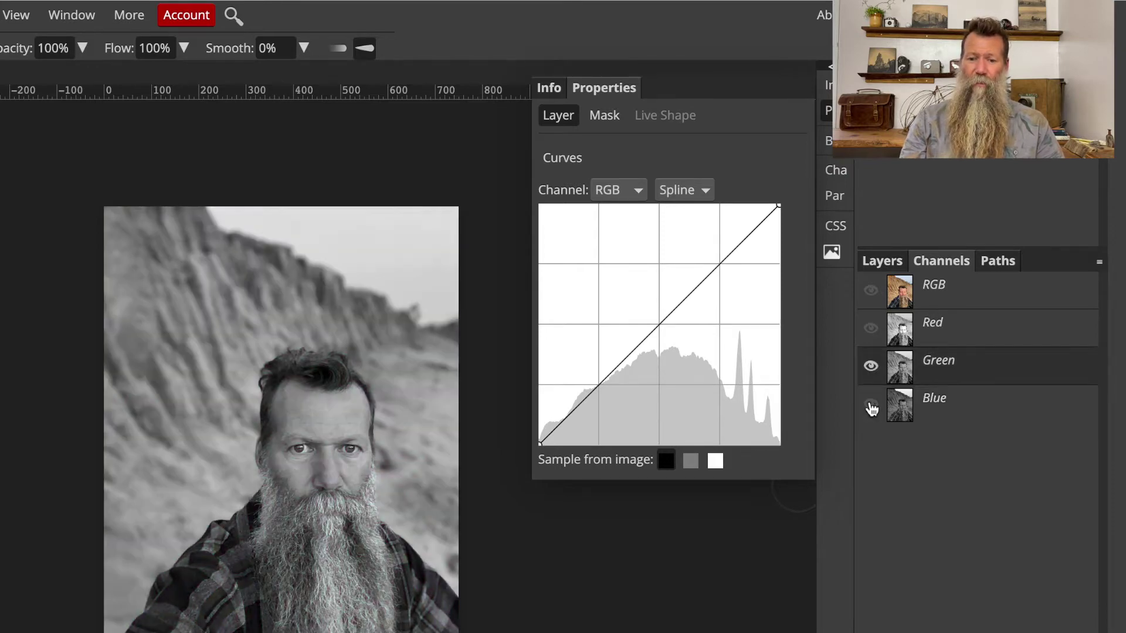
left_click(871, 327)
left_click(870, 367)
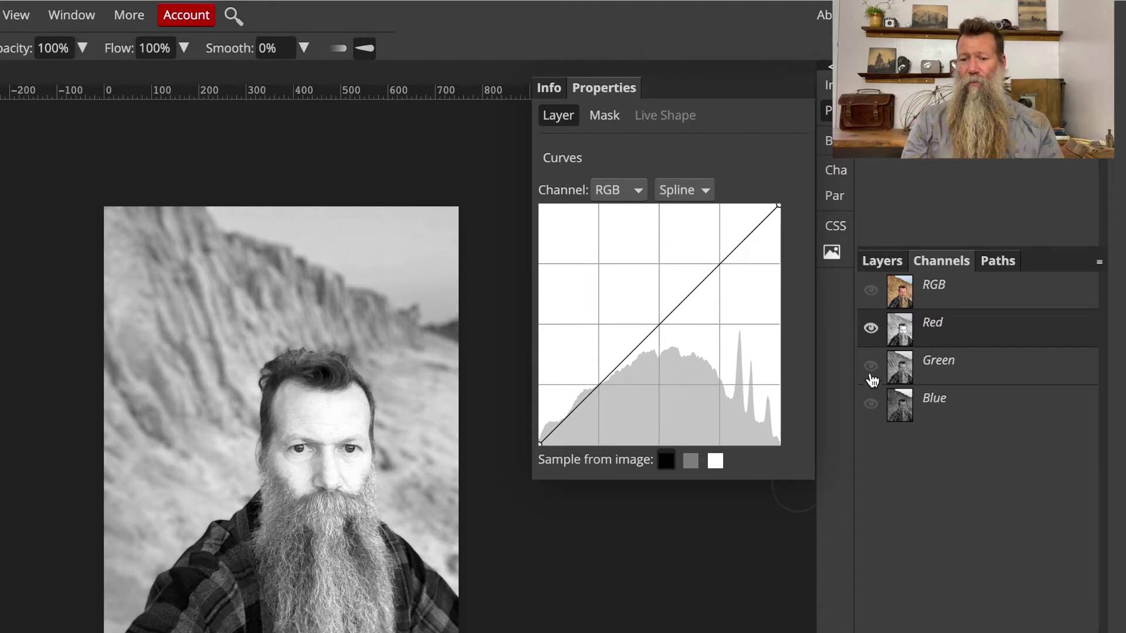
left_click(872, 293)
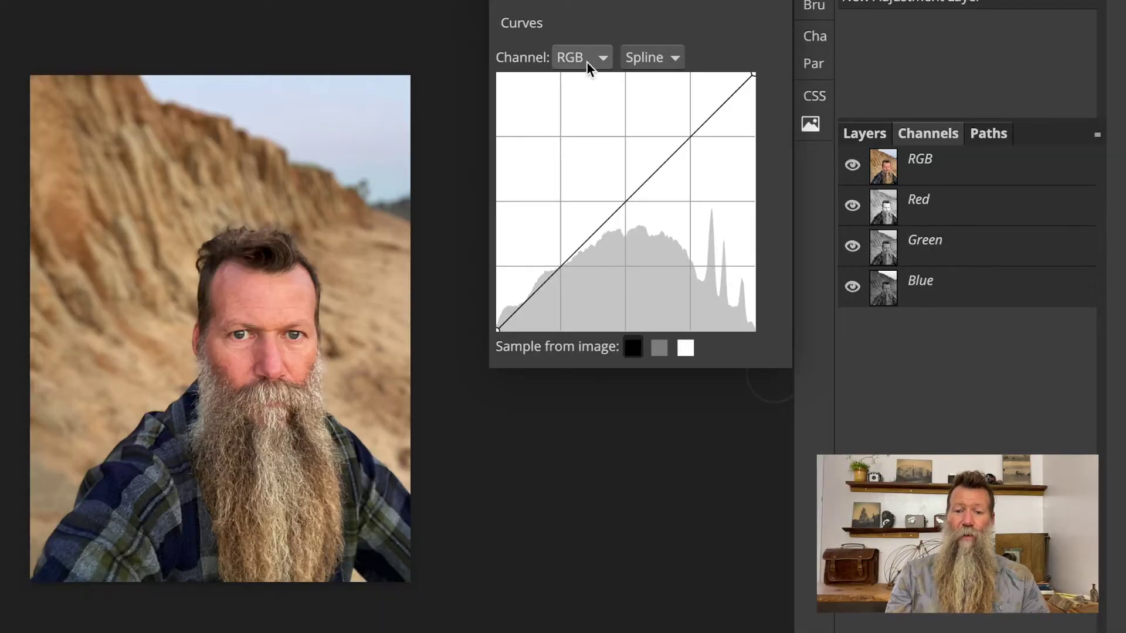
Step: Try out the black and white endpoints, then leave the RGB curve straight with a midtone point
left_click(872, 135)
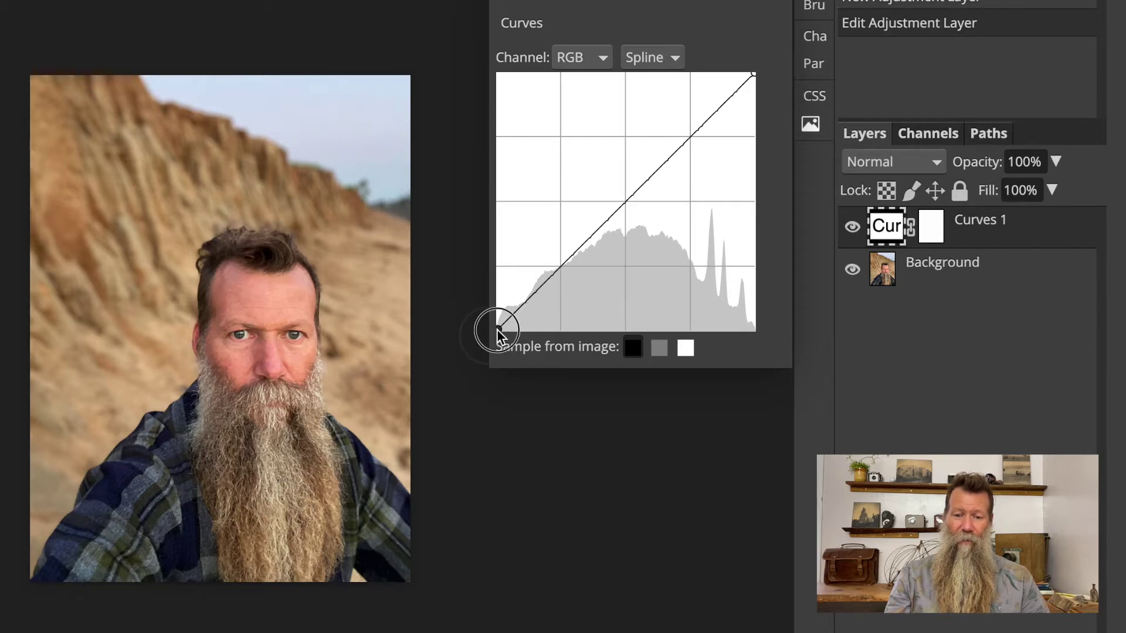
left_click_drag(497, 329, 486, 293)
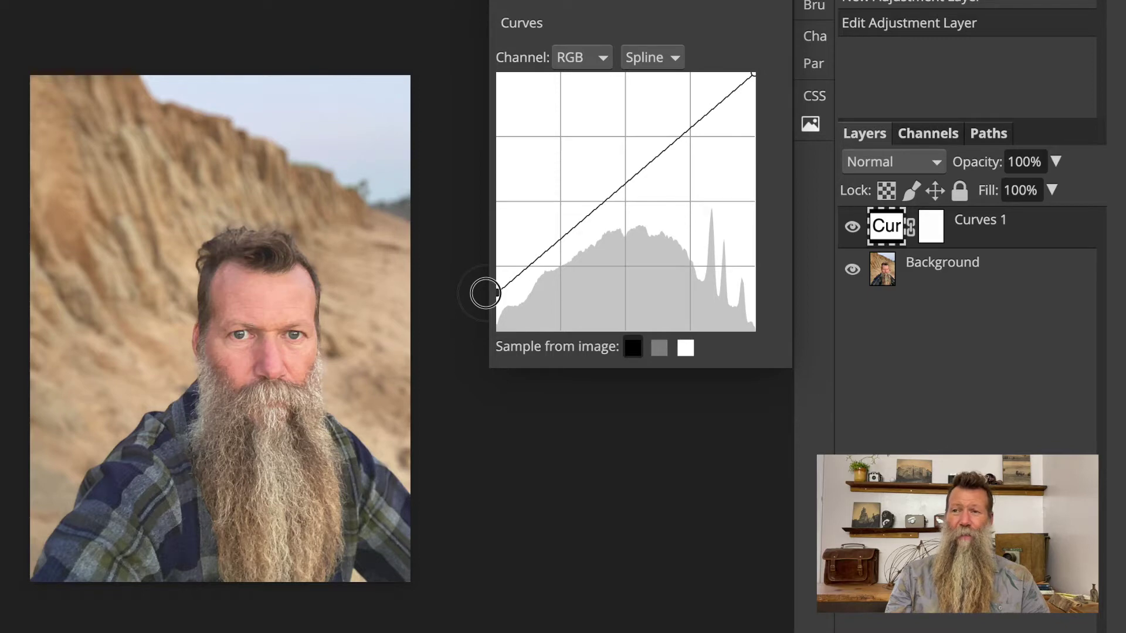
left_click_drag(486, 293, 485, 337)
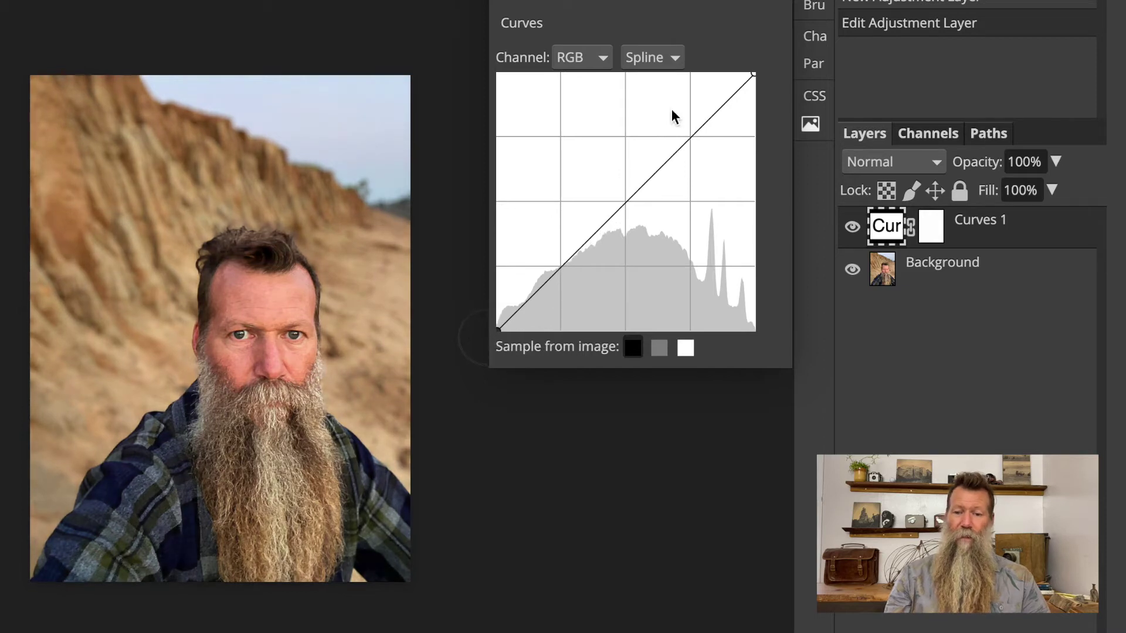
mouse_move(751, 70)
left_mouse_down()
mouse_move(765, 121)
mouse_move(764, 62)
mouse_move(694, 57)
mouse_move(761, 62)
left_mouse_up()
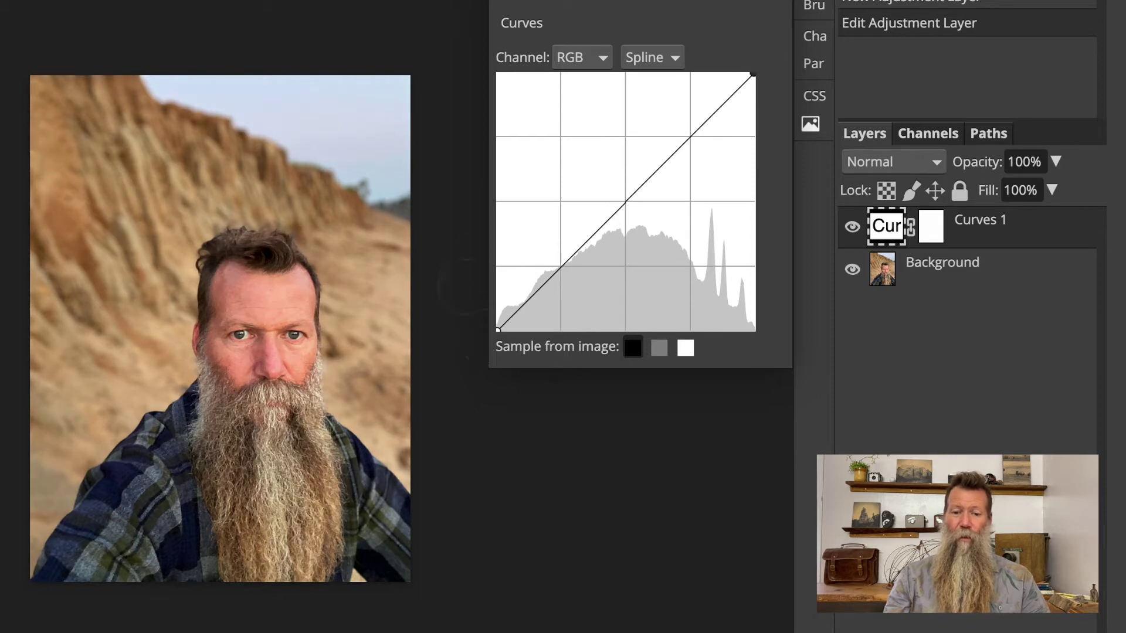
mouse_move(497, 329)
left_mouse_down()
mouse_move(526, 336)
mouse_move(495, 339)
mouse_move(503, 343)
mouse_move(496, 333)
left_mouse_up()
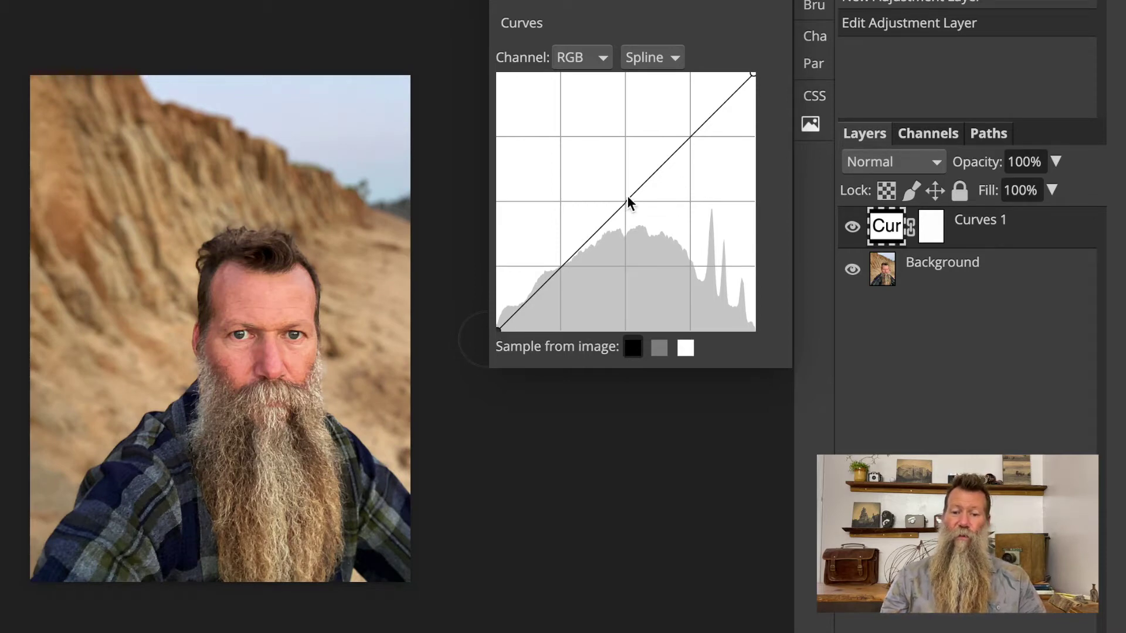
mouse_move(628, 199)
left_mouse_down()
mouse_move(641, 213)
mouse_move(625, 183)
mouse_move(634, 196)
left_mouse_up()
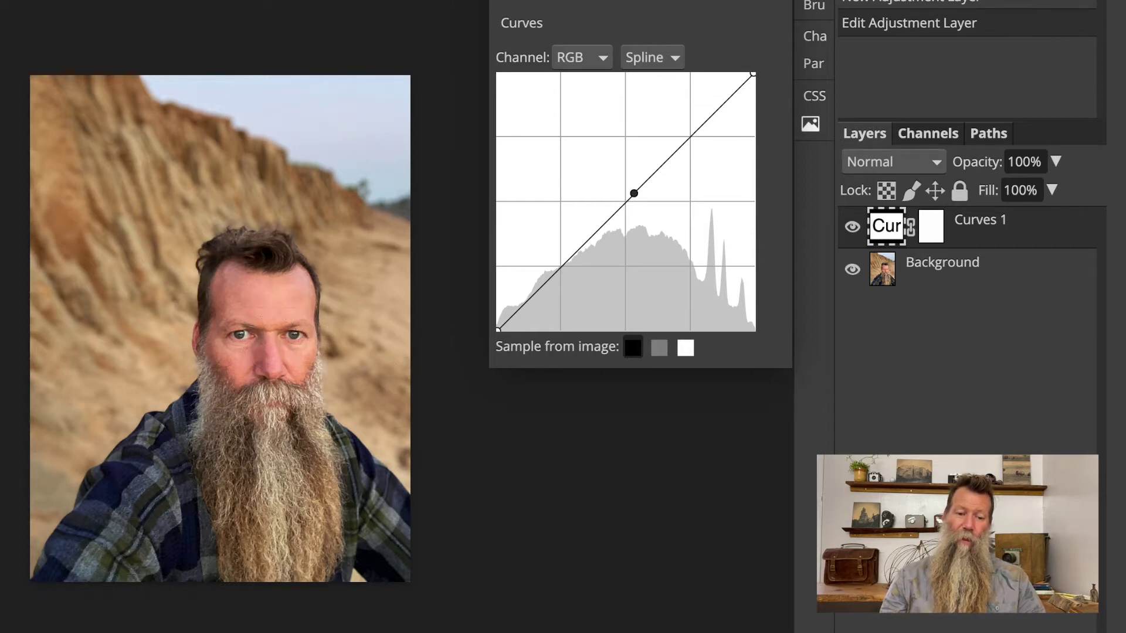
Step: Add upper and lower points to the RGB curve, nudging the lower ones up slightly
left_click(663, 161)
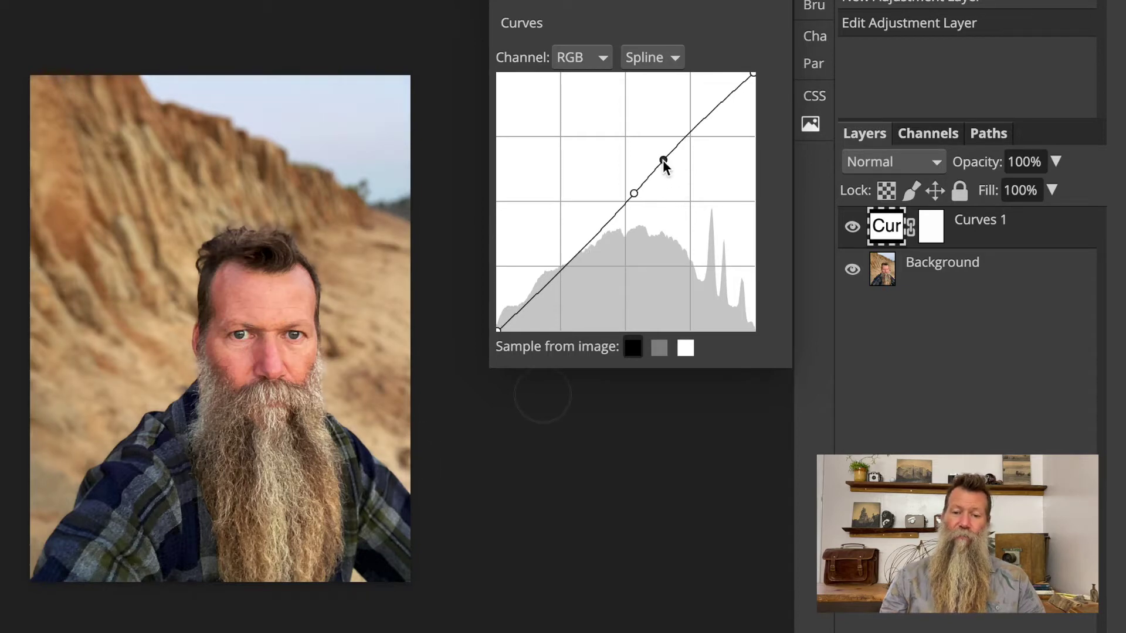
left_click(701, 121)
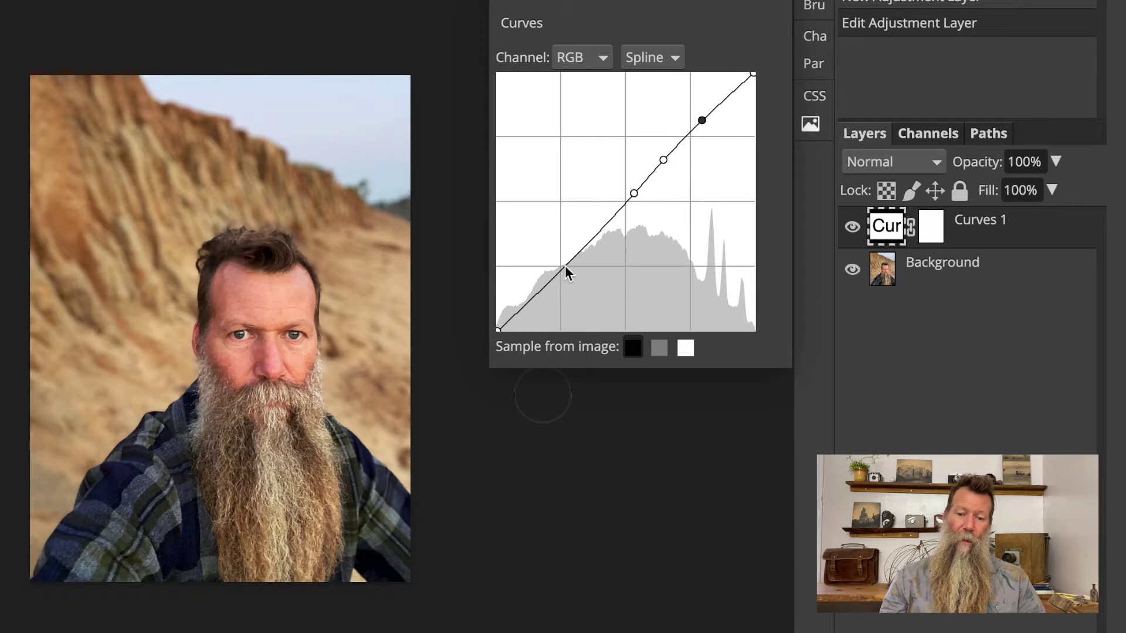
mouse_move(564, 265)
left_mouse_down()
mouse_move(547, 246)
mouse_move(565, 255)
left_mouse_up()
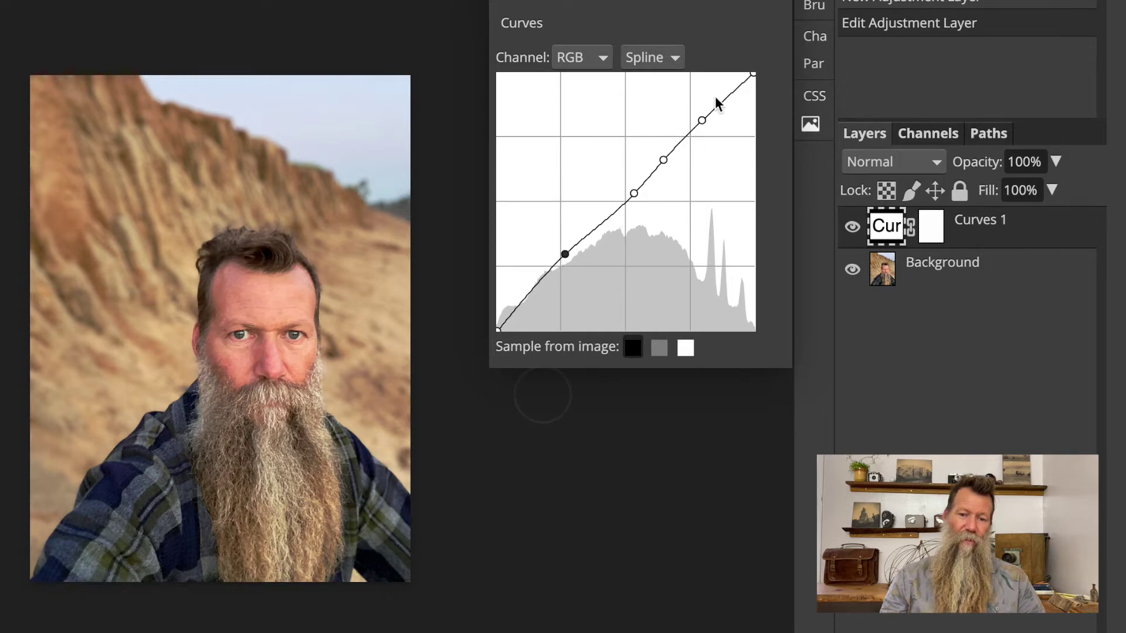
mouse_move(633, 193)
left_mouse_down()
mouse_move(679, 271)
mouse_move(633, 193)
mouse_move(603, 169)
mouse_move(629, 193)
left_mouse_up()
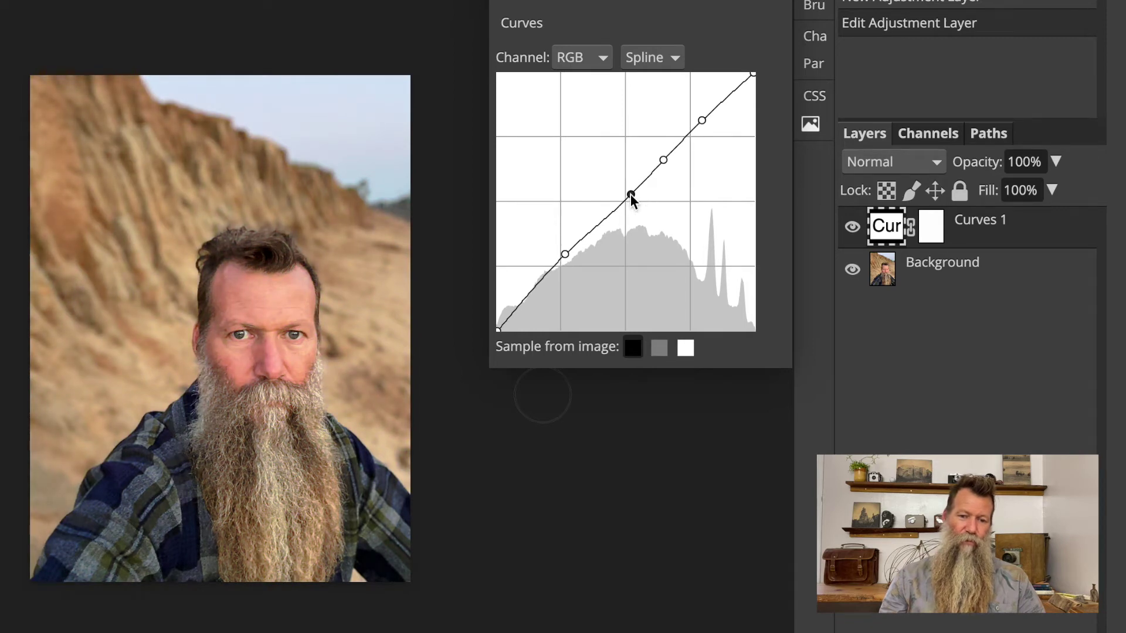
Step: Compare Curves 1 on and off, then raise the upper curve point slightly
left_click(853, 229)
left_click(853, 229)
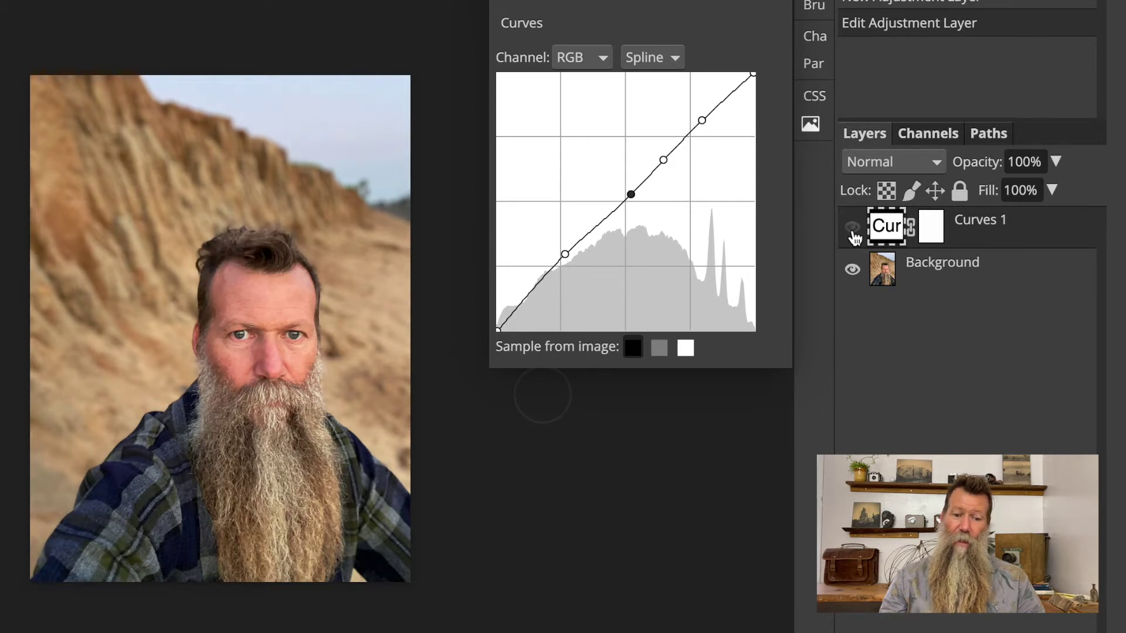
left_click(853, 229)
left_click(853, 229)
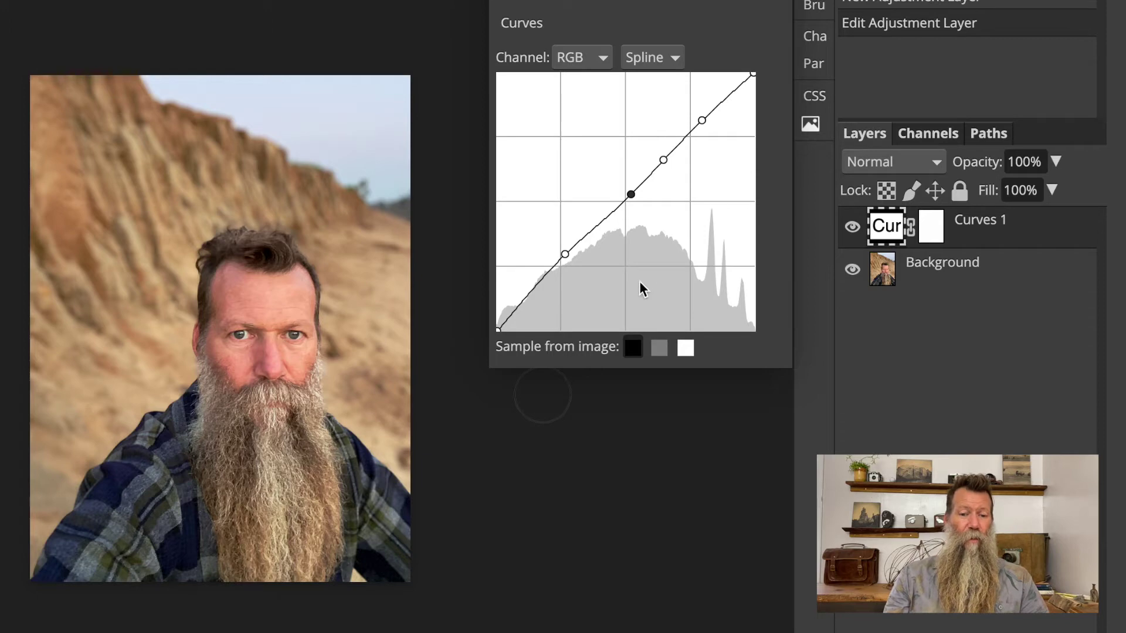
left_click(702, 120)
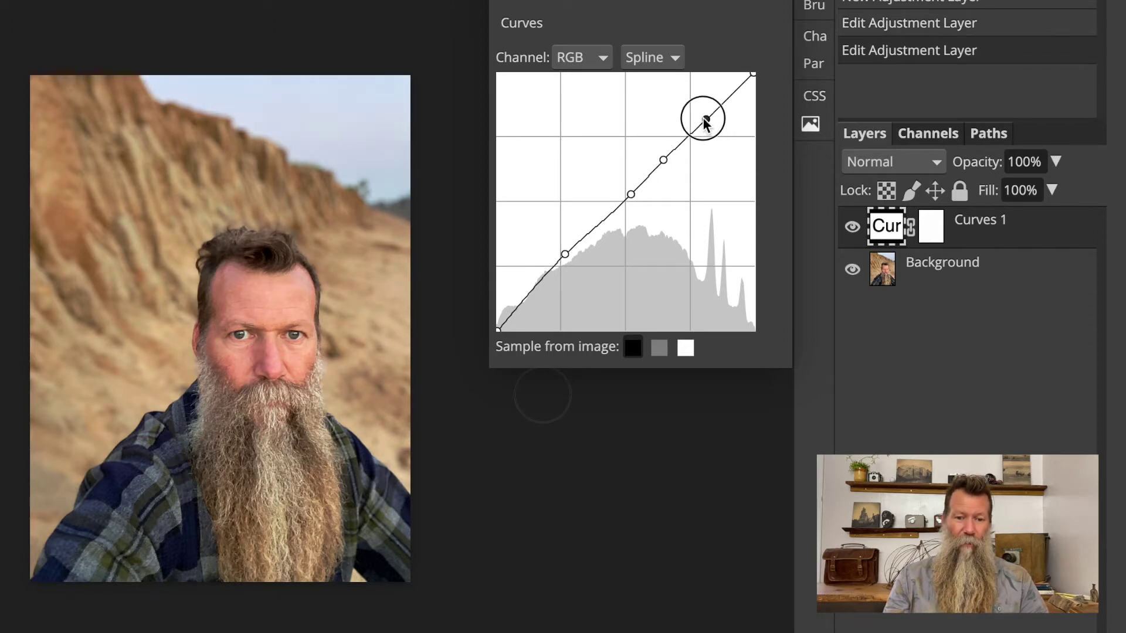
mouse_move(703, 120)
left_mouse_down()
mouse_move(693, 107)
mouse_move(720, 128)
mouse_move(709, 114)
mouse_move(729, 120)
mouse_move(728, 131)
mouse_move(713, 108)
left_mouse_up()
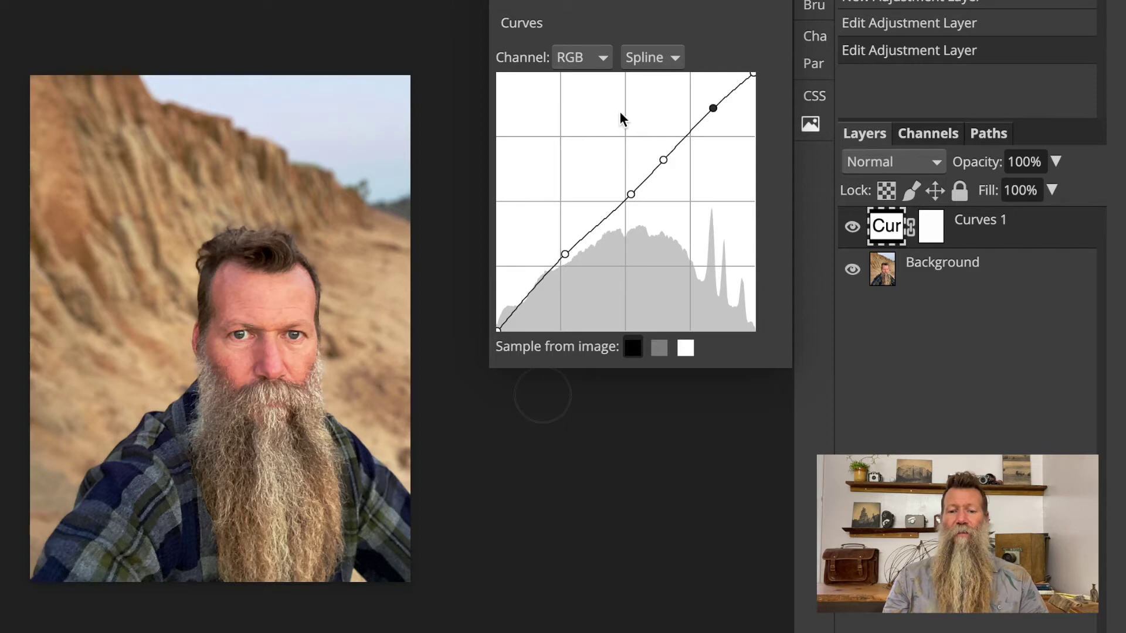
left_click(595, 58)
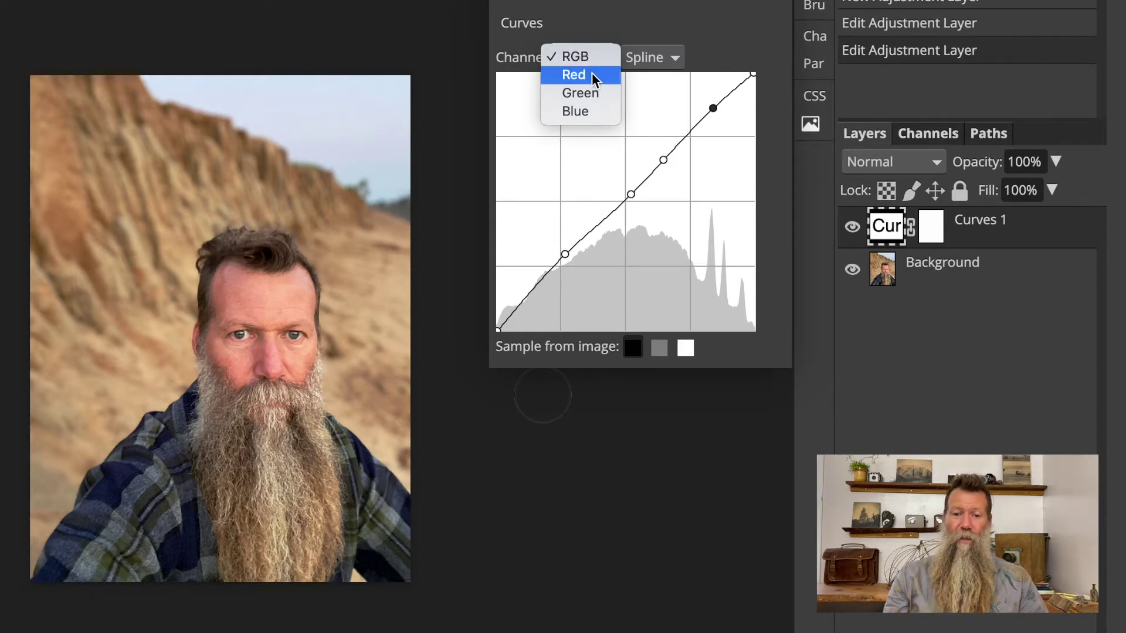
Step: Switch Curves 1 to the Red channel and add a point on the red curve
left_click(593, 75)
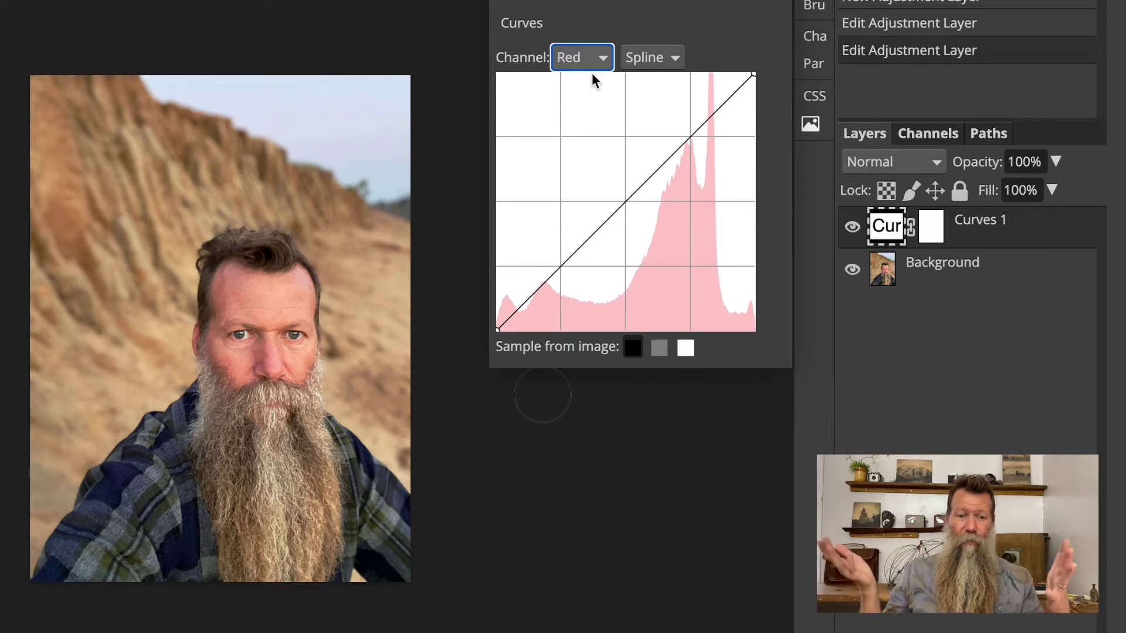
left_click(625, 201)
Step: Raise the red midpoint slightly for warmth and compare Curves 1 on versus off
mouse_move(626, 199)
left_mouse_down()
mouse_move(618, 189)
mouse_move(649, 211)
mouse_move(606, 172)
mouse_move(640, 189)
mouse_move(626, 185)
left_mouse_up()
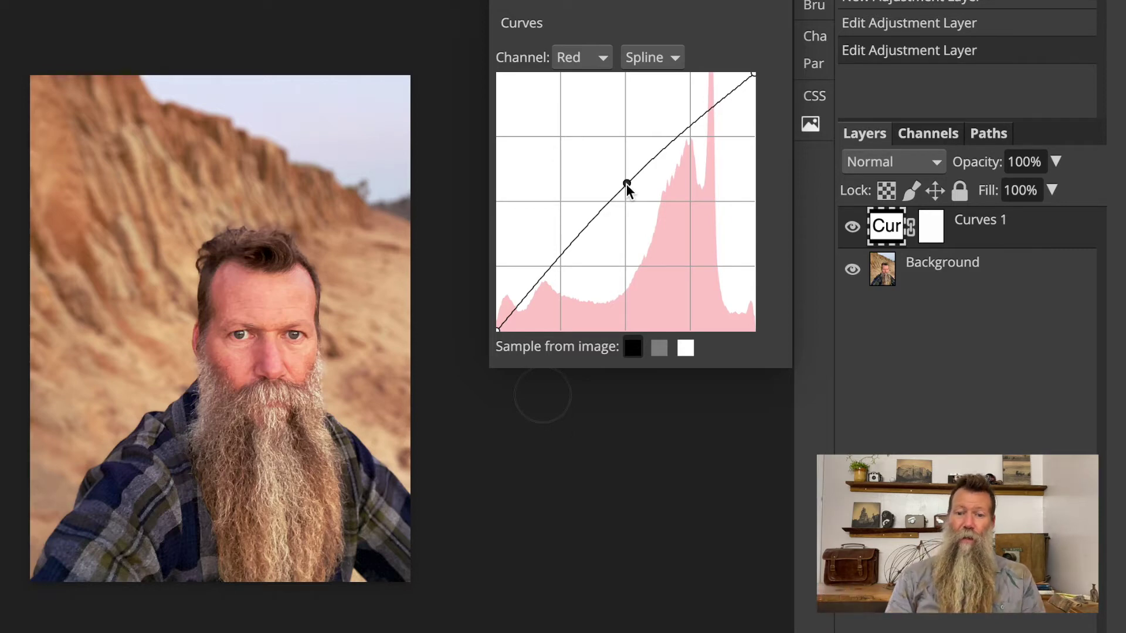
mouse_move(626, 184)
left_mouse_down()
mouse_move(621, 171)
mouse_move(627, 186)
left_mouse_up()
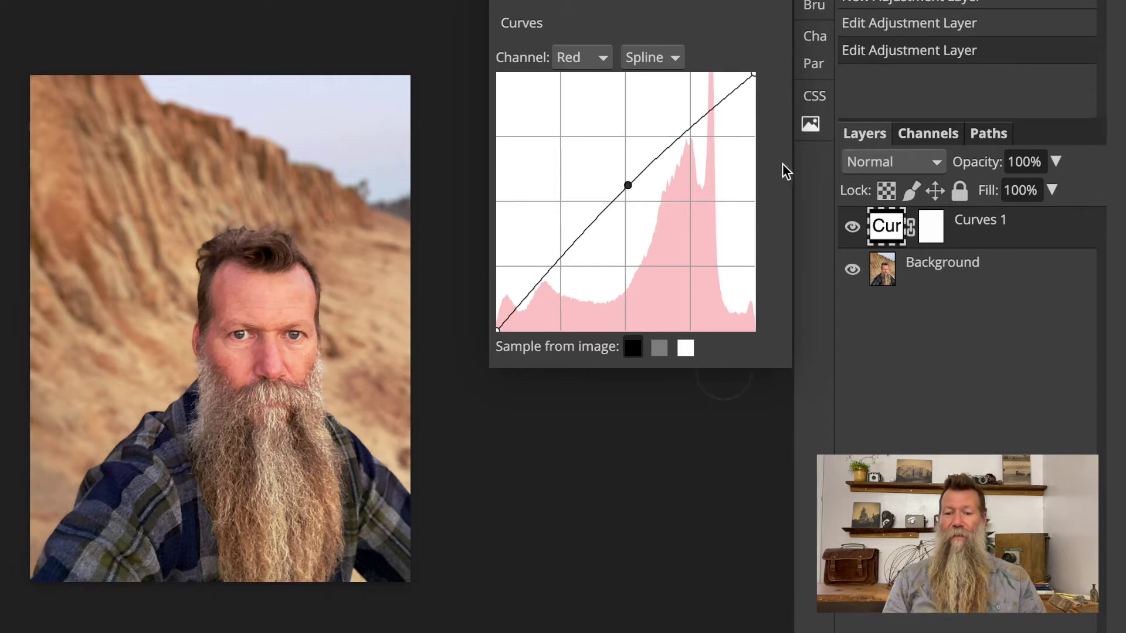
left_click(851, 226)
left_click(852, 226)
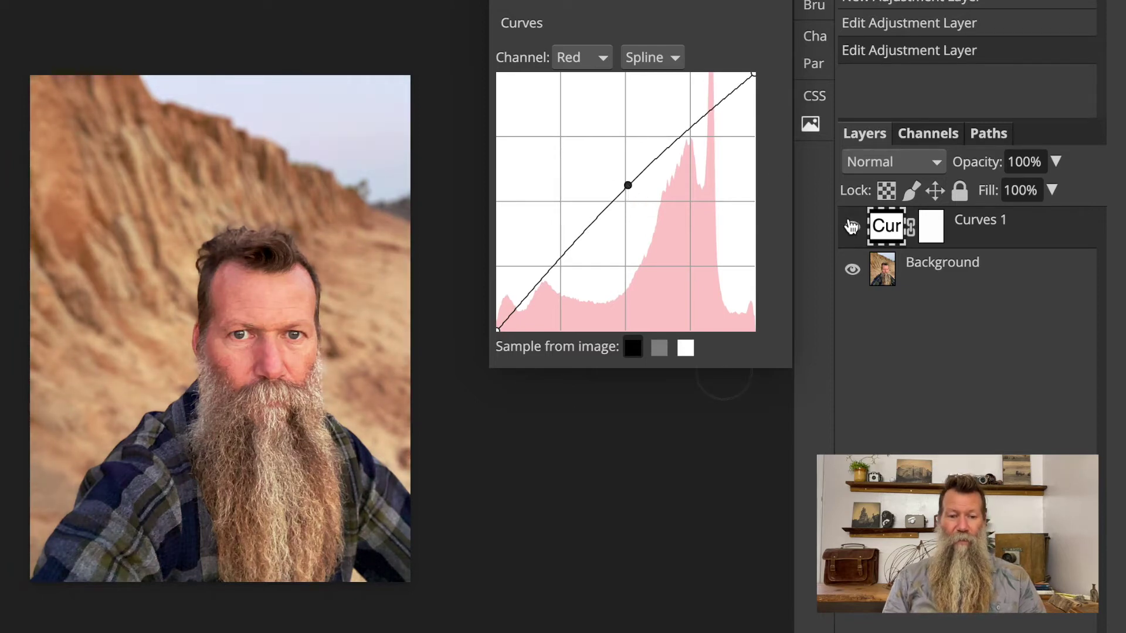
left_click(852, 226)
left_click(852, 226)
left_click(852, 226)
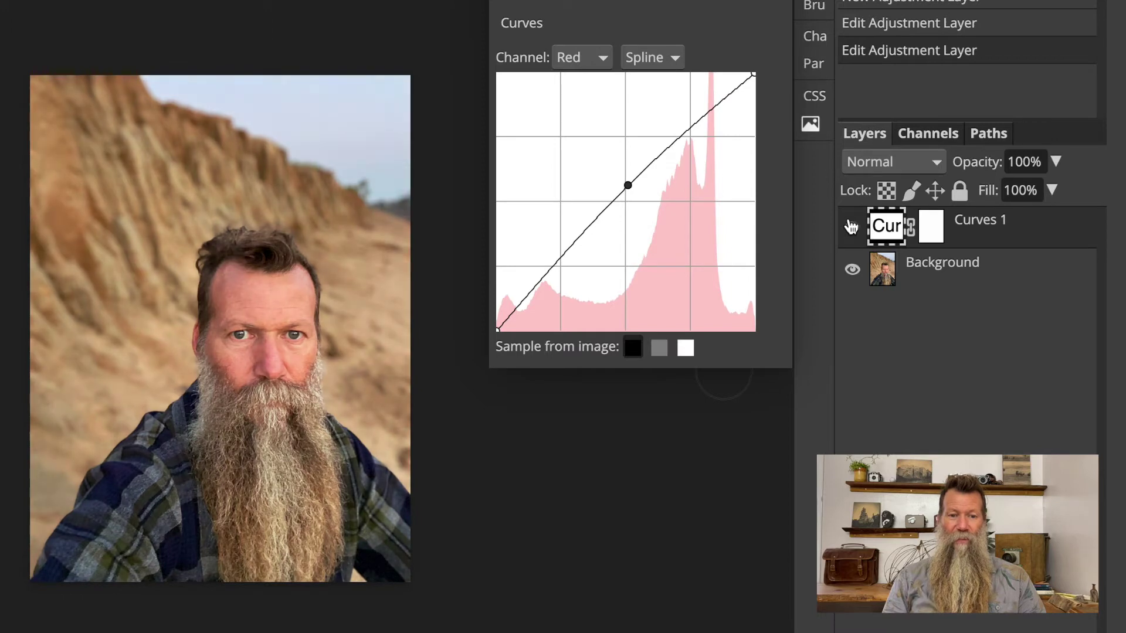
left_click(851, 226)
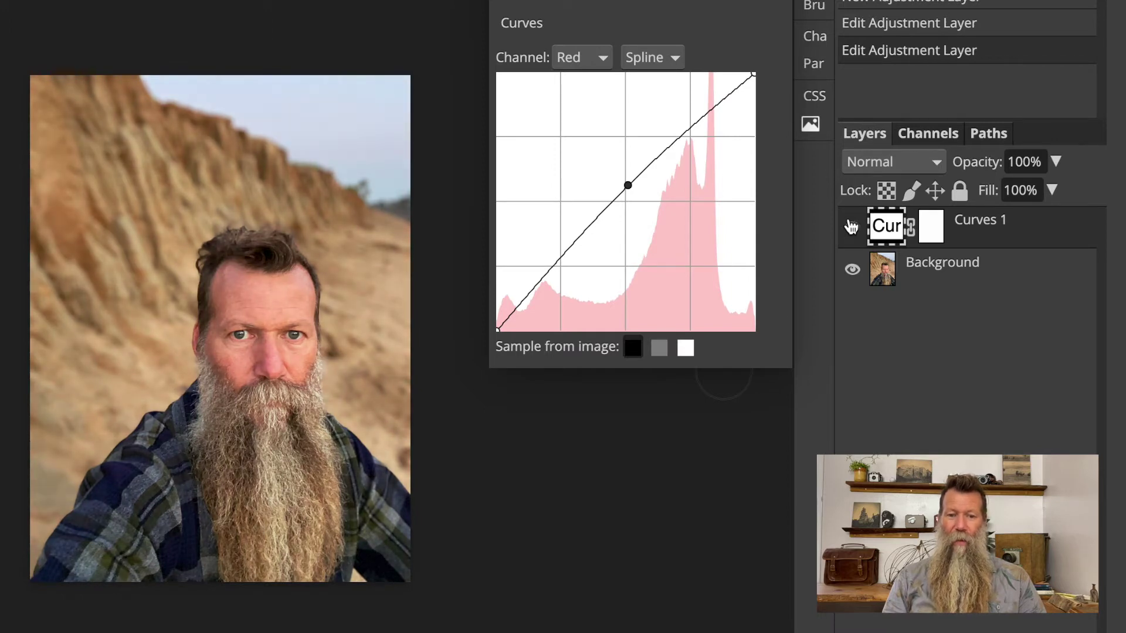
left_click(851, 226)
left_click(852, 226)
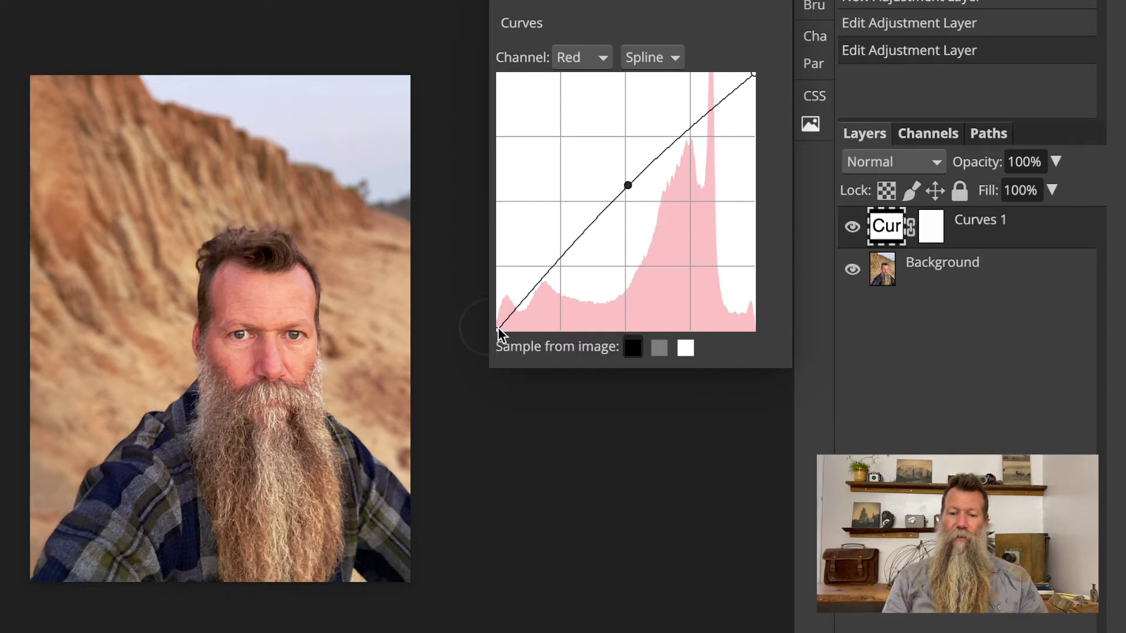
Step: Reset the red curve, lower its highlights slightly and raise a new midpoint
left_click_drag(494, 332, 494, 318)
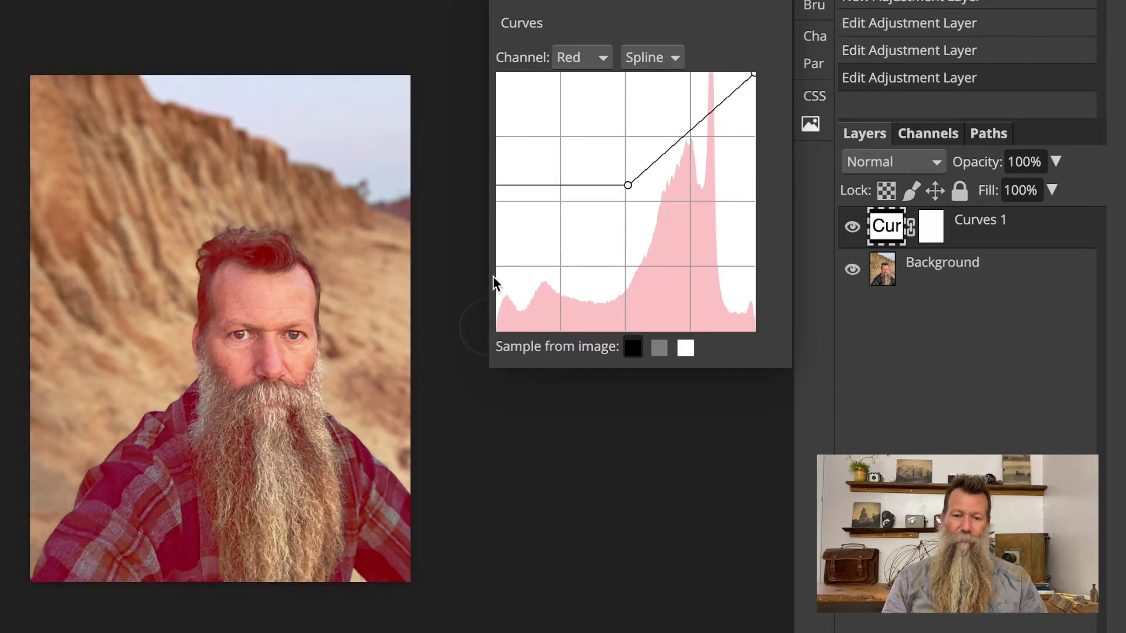
left_click_drag(628, 184, 399, 291)
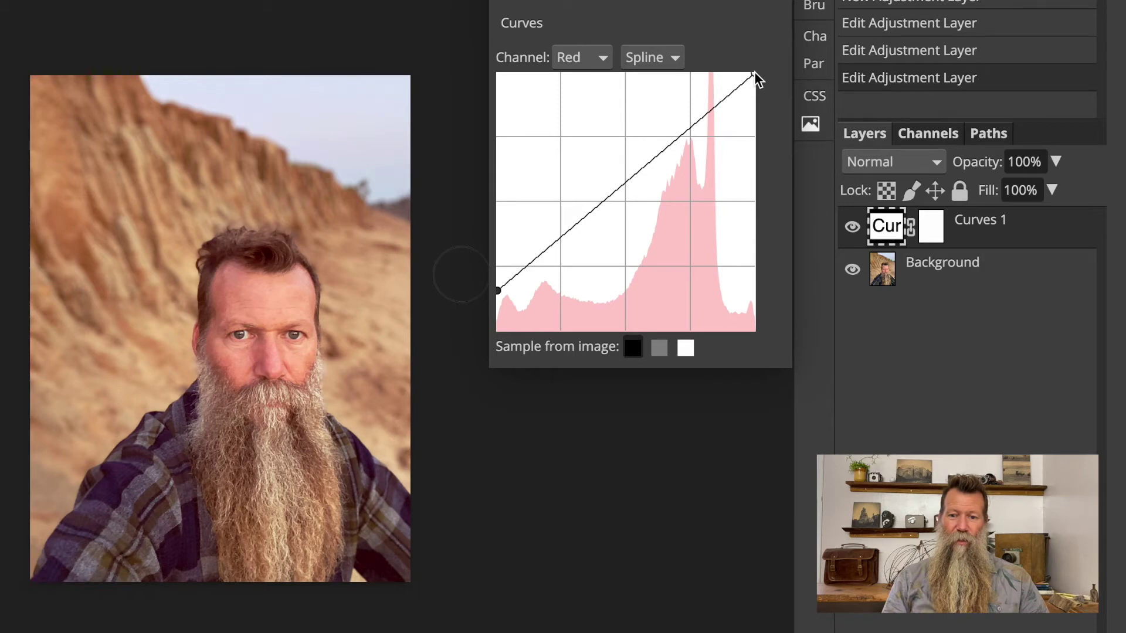
mouse_move(754, 71)
left_mouse_down()
mouse_move(761, 92)
mouse_move(764, 75)
mouse_move(735, 62)
mouse_move(763, 96)
mouse_move(761, 82)
left_mouse_up()
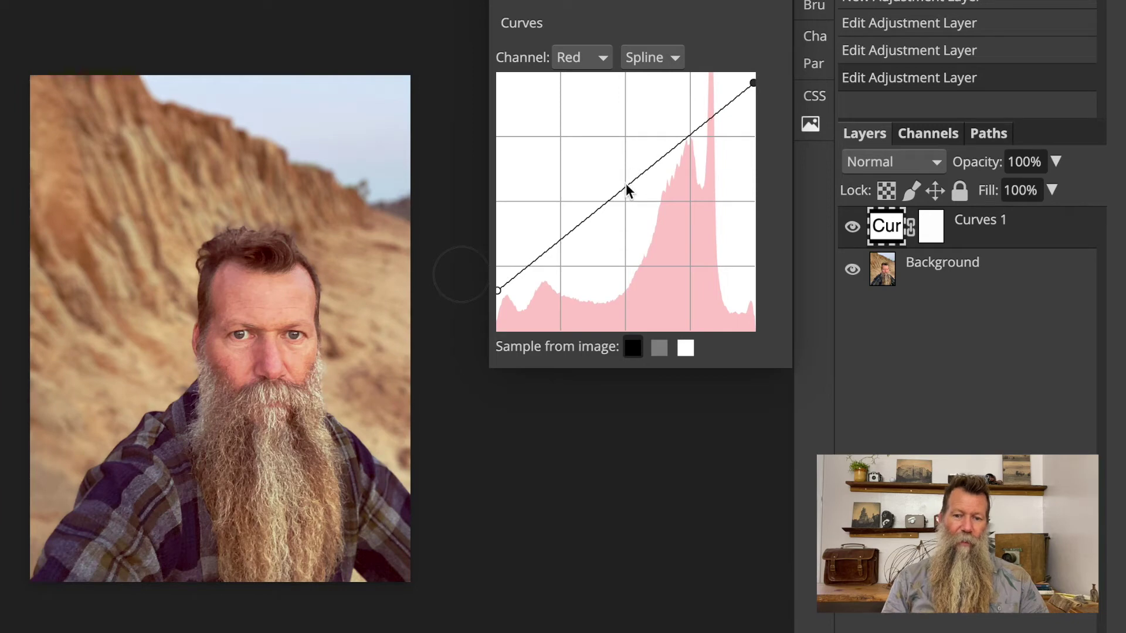
left_click_drag(625, 185, 624, 178)
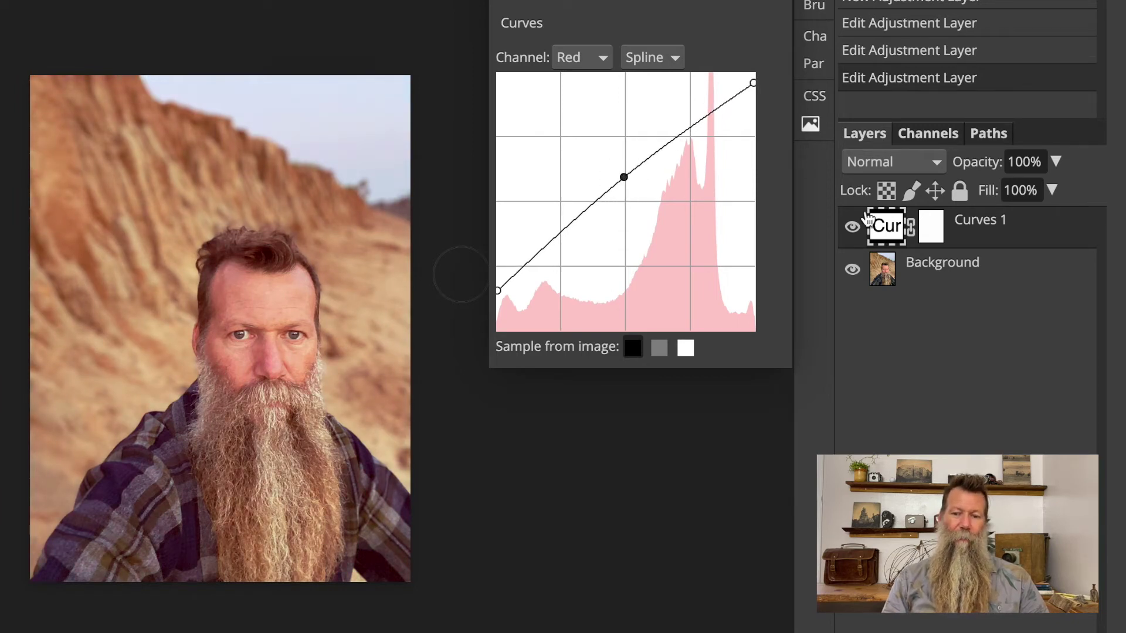
Step: Compare the redder, warmer Curves 1 result with the original
left_click(852, 227)
left_click(852, 227)
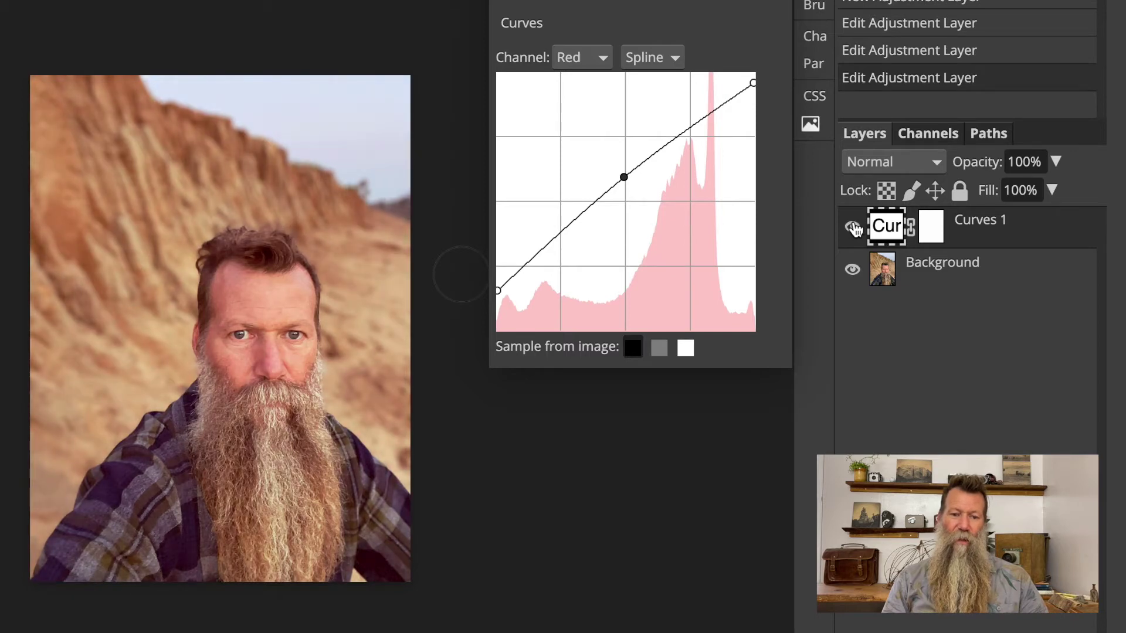
left_click(852, 227)
left_click(852, 227)
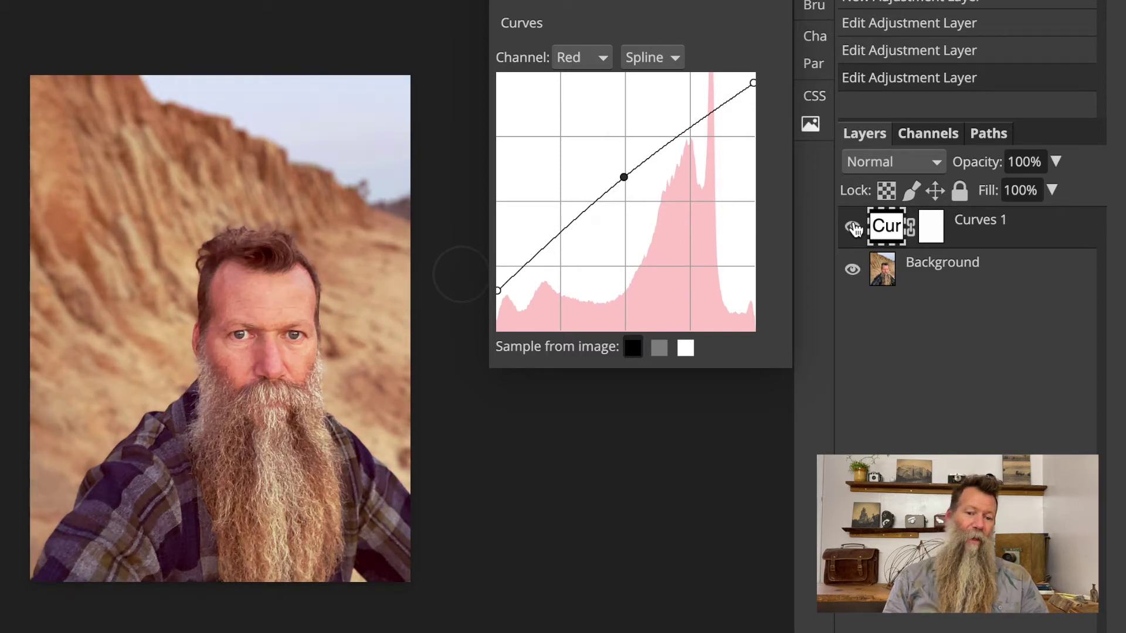
left_click(601, 58)
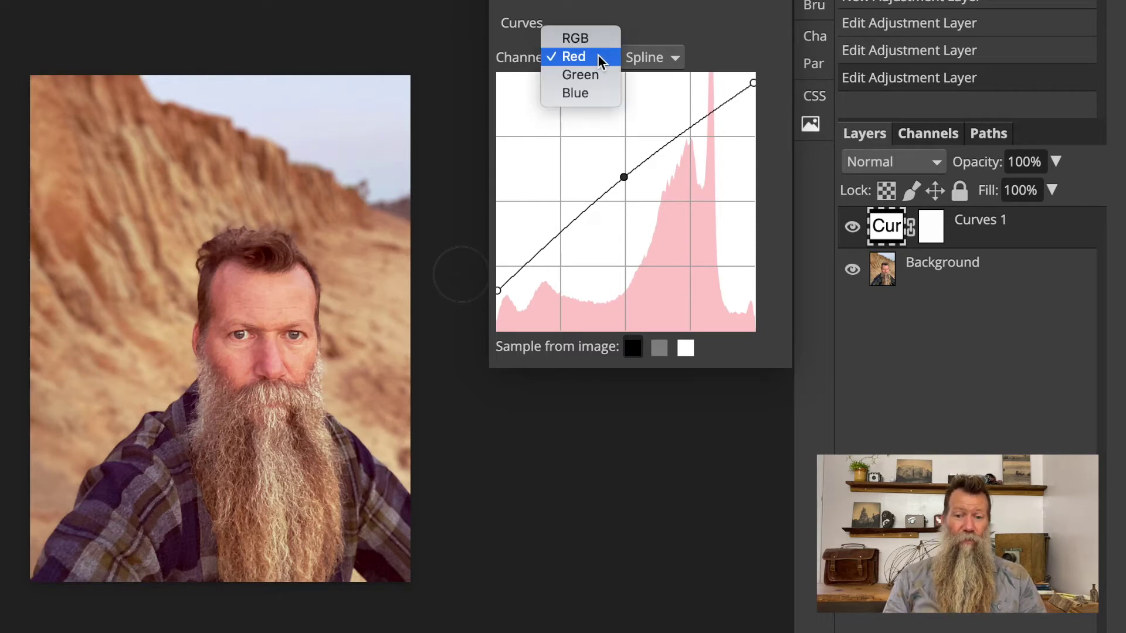
Step: Switch to the Blue channel and settle a midpoint on the blue curve near the diagonal
left_click(586, 93)
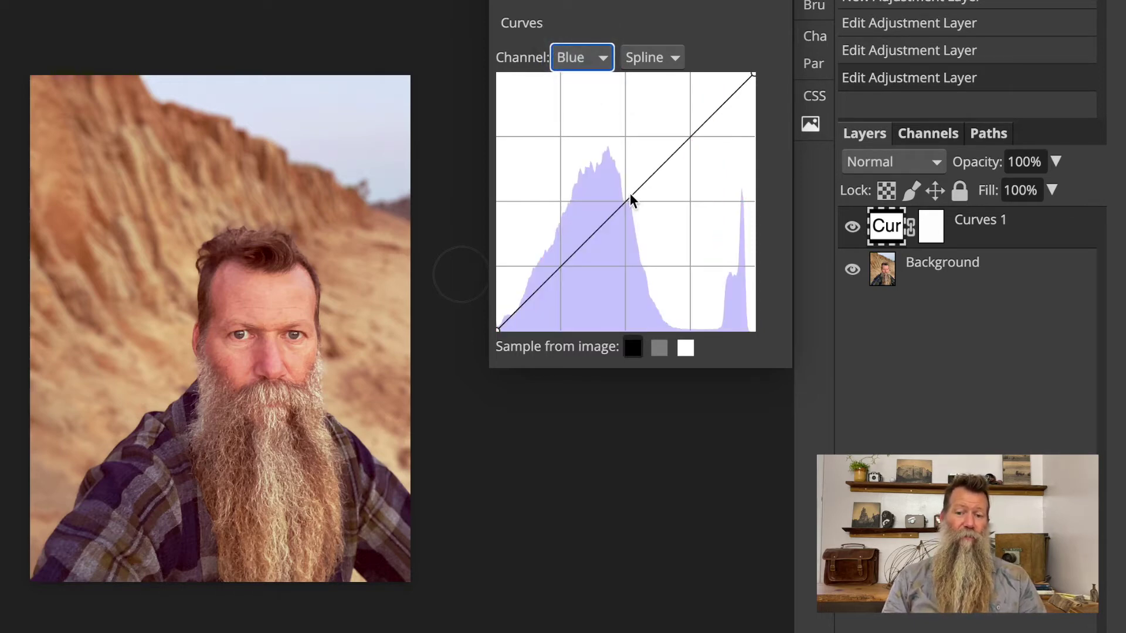
left_click(630, 196)
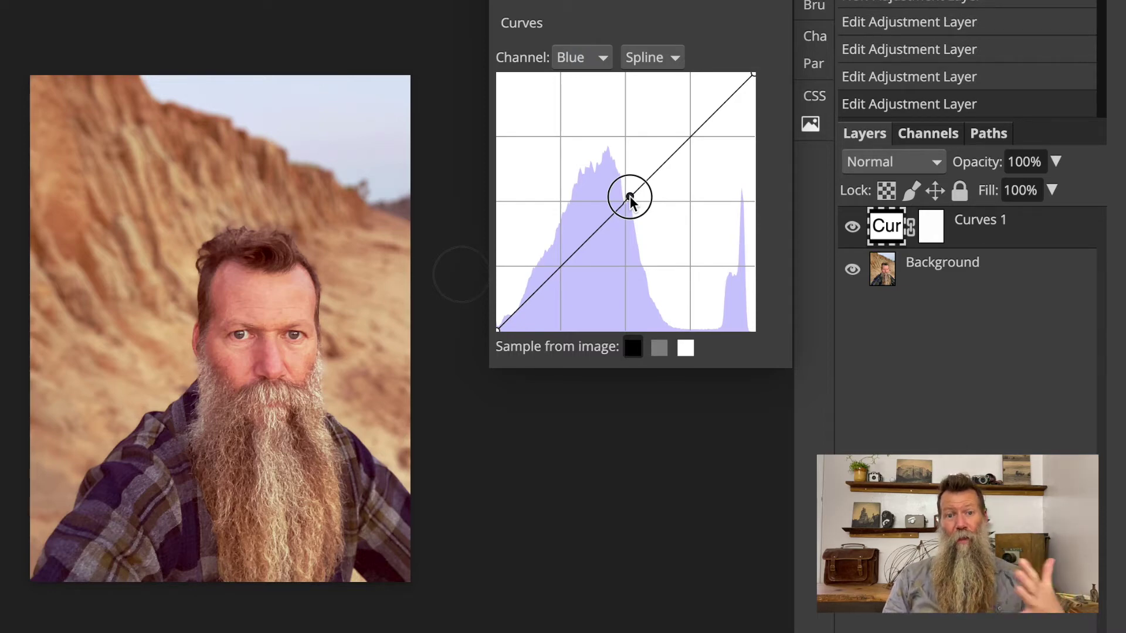
left_click_drag(630, 198, 634, 202)
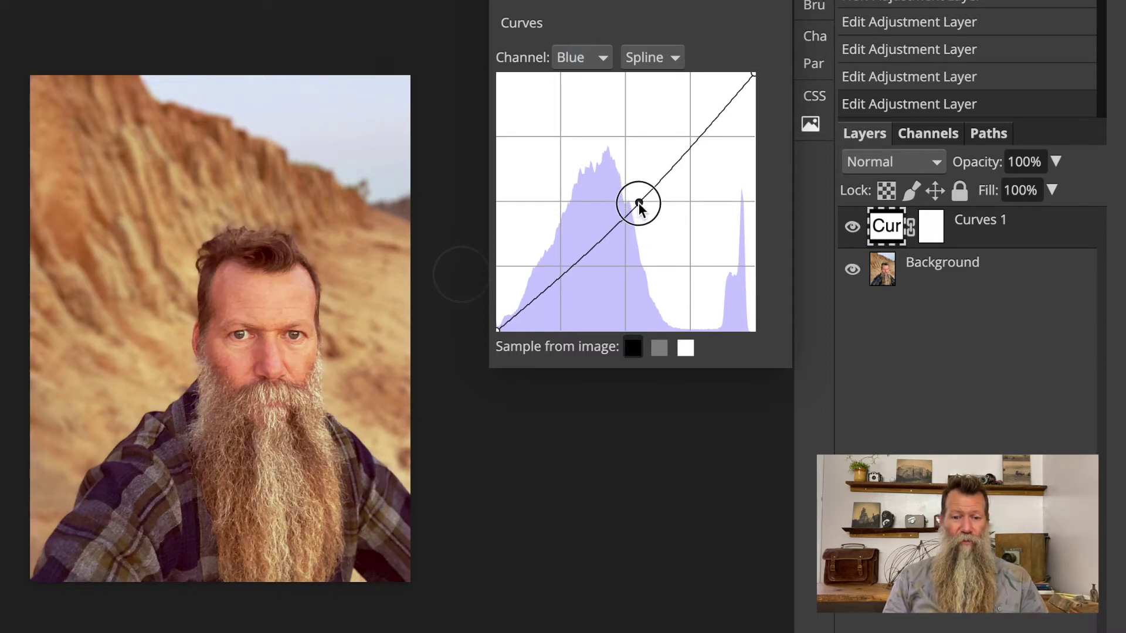
mouse_move(639, 203)
left_mouse_down()
mouse_move(614, 168)
mouse_move(655, 208)
mouse_move(625, 194)
left_mouse_up()
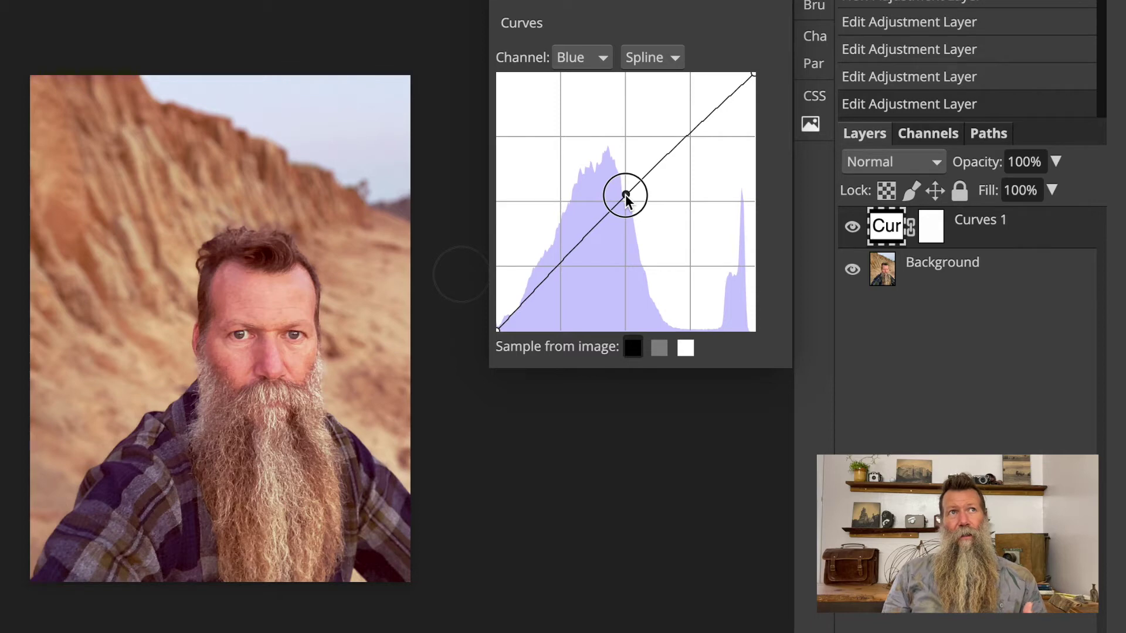
left_click_drag(625, 194, 629, 210)
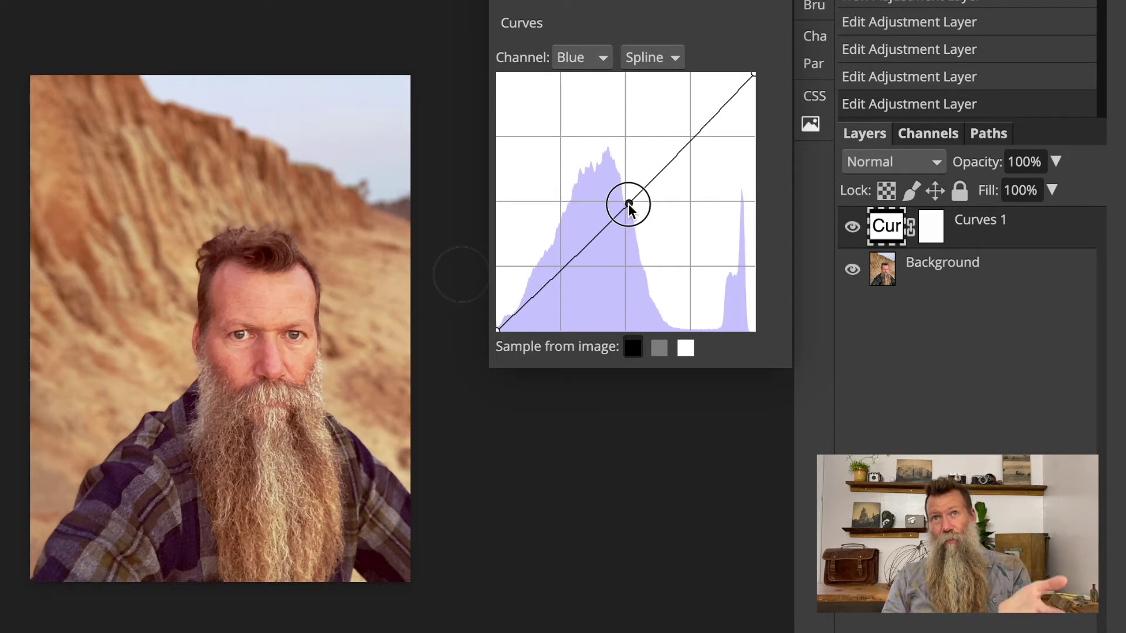
left_click_drag(628, 205, 633, 200)
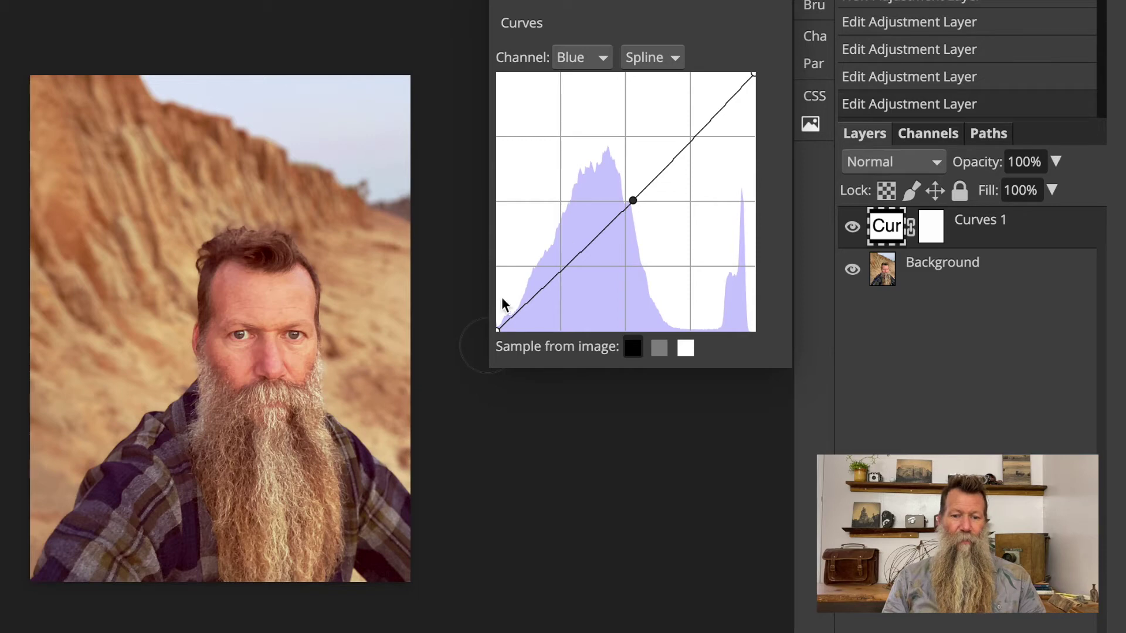
Step: Reset the blue curve, move its black point right, lower highlights slightly and lift a midpoint
left_click_drag(497, 326, 491, 308)
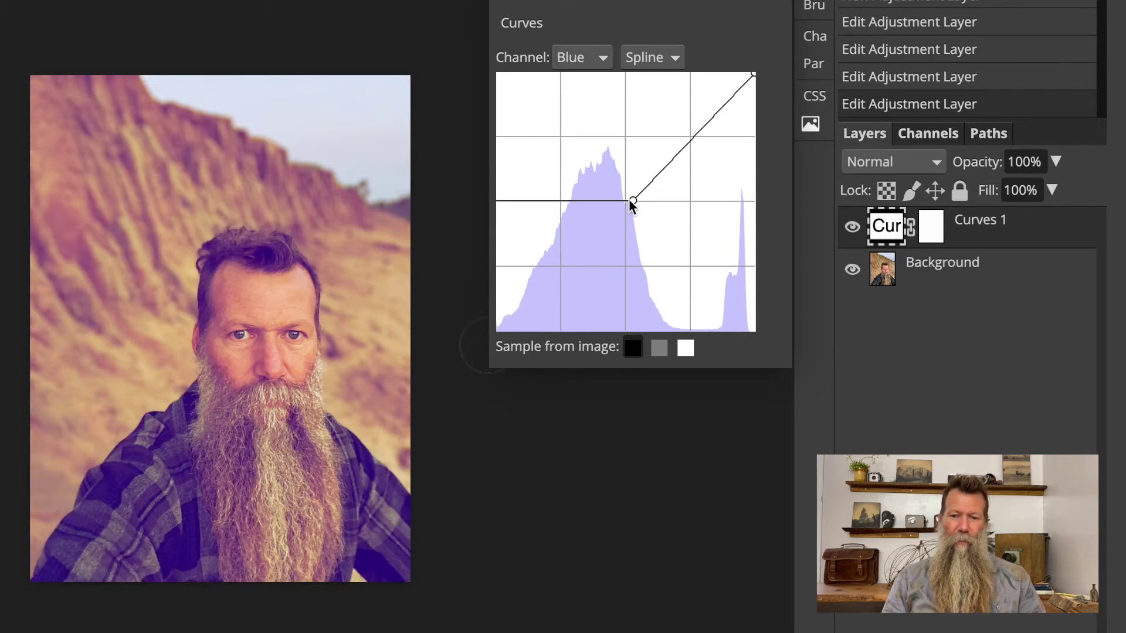
left_click_drag(629, 201, 479, 356)
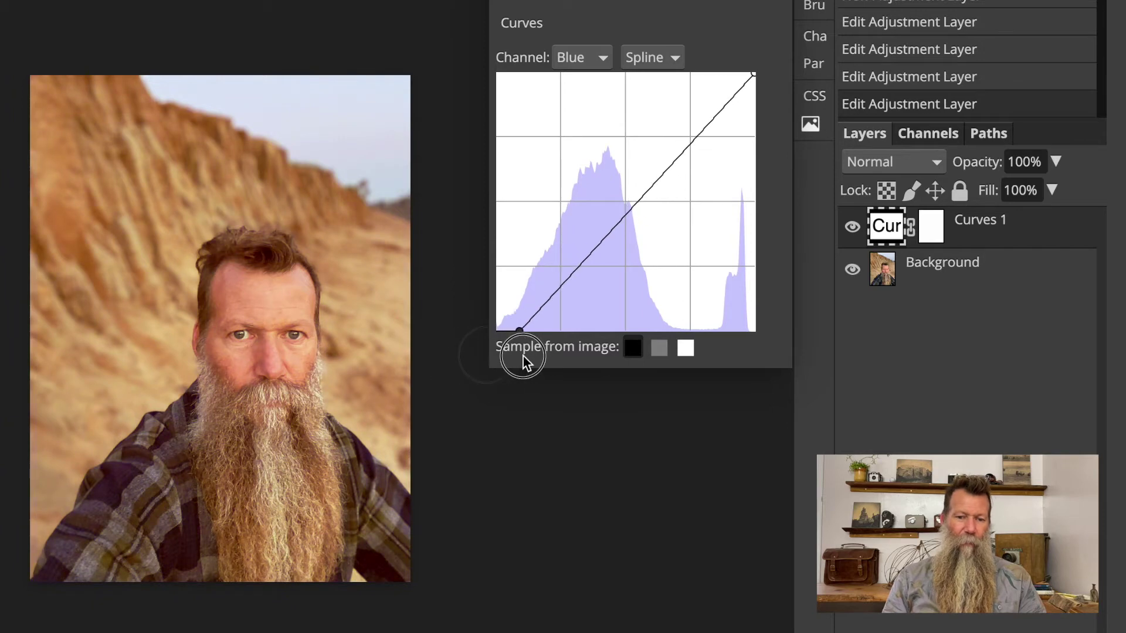
mouse_move(497, 350)
left_mouse_down()
mouse_move(536, 353)
mouse_move(508, 351)
left_mouse_up()
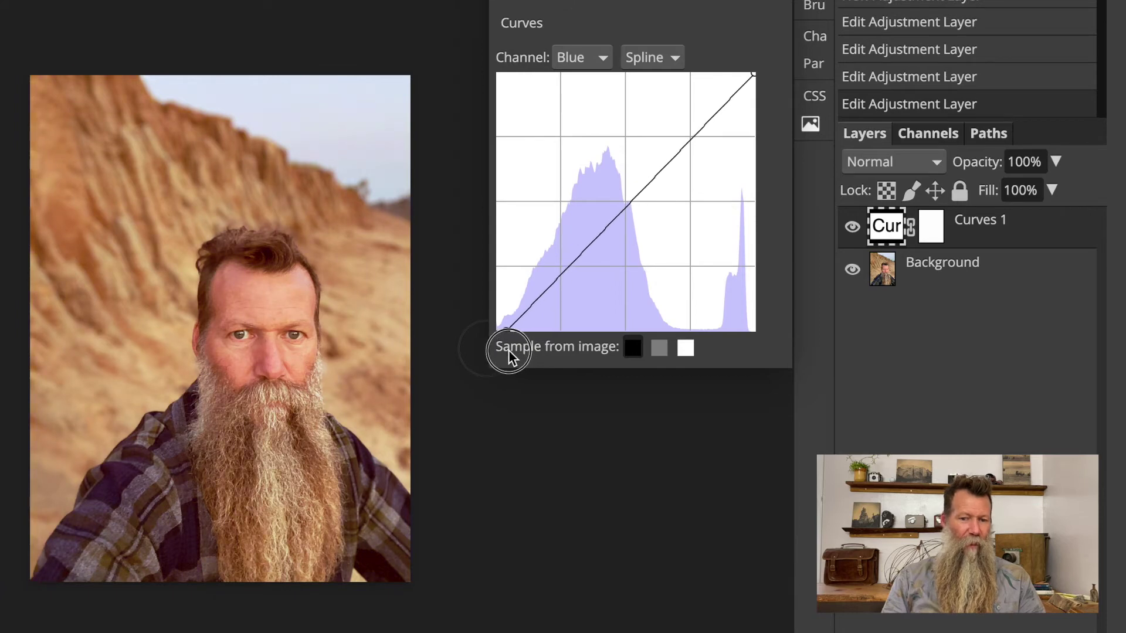
left_click(754, 73)
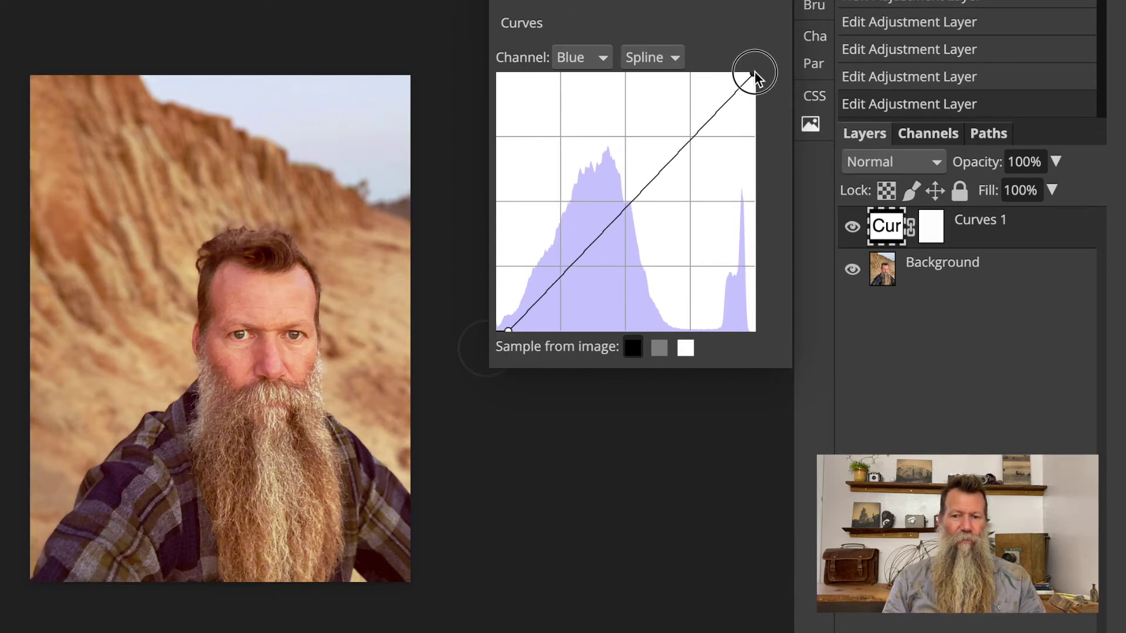
mouse_move(754, 72)
left_mouse_down()
mouse_move(726, 69)
mouse_move(761, 81)
mouse_move(772, 112)
mouse_move(769, 79)
left_mouse_up()
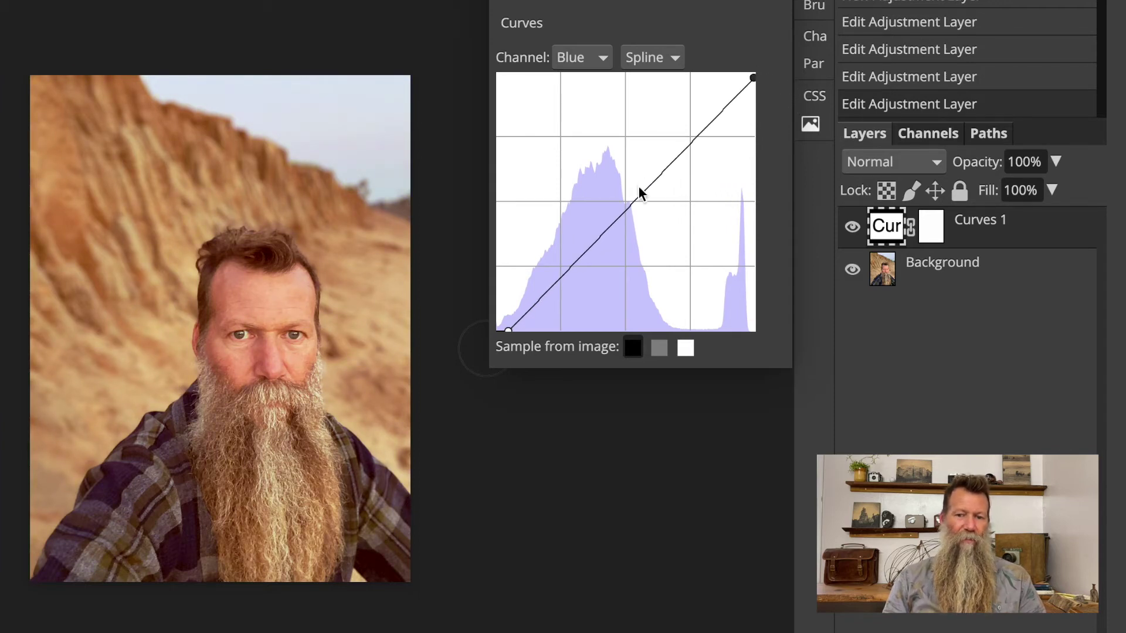
mouse_move(635, 192)
left_mouse_down()
mouse_move(647, 197)
mouse_move(634, 181)
mouse_move(646, 190)
left_mouse_up()
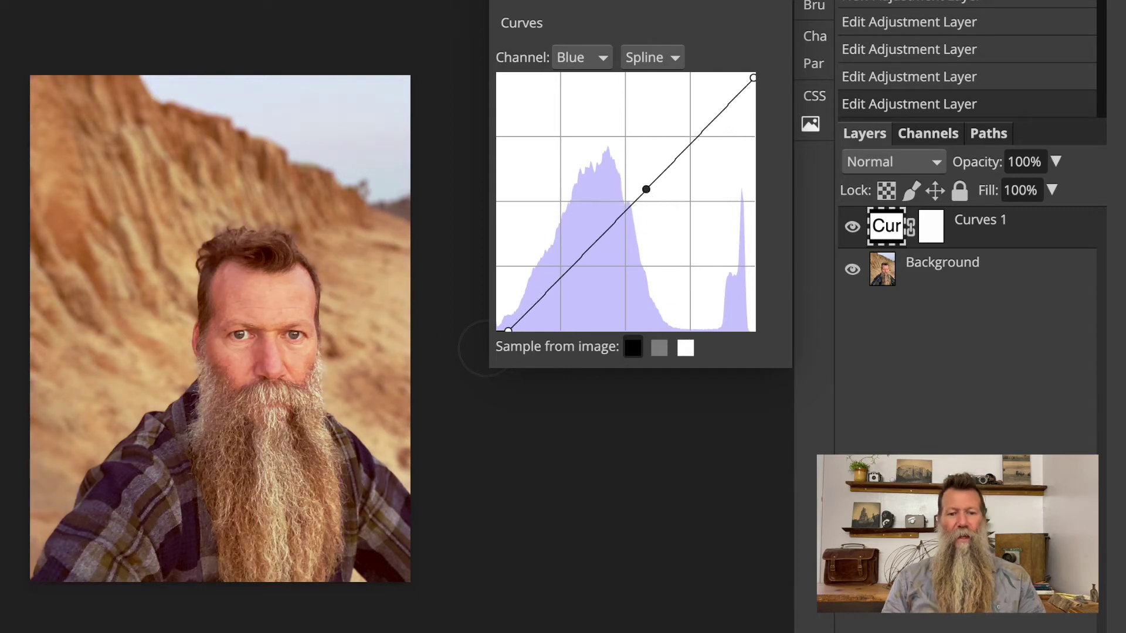
left_click(852, 233)
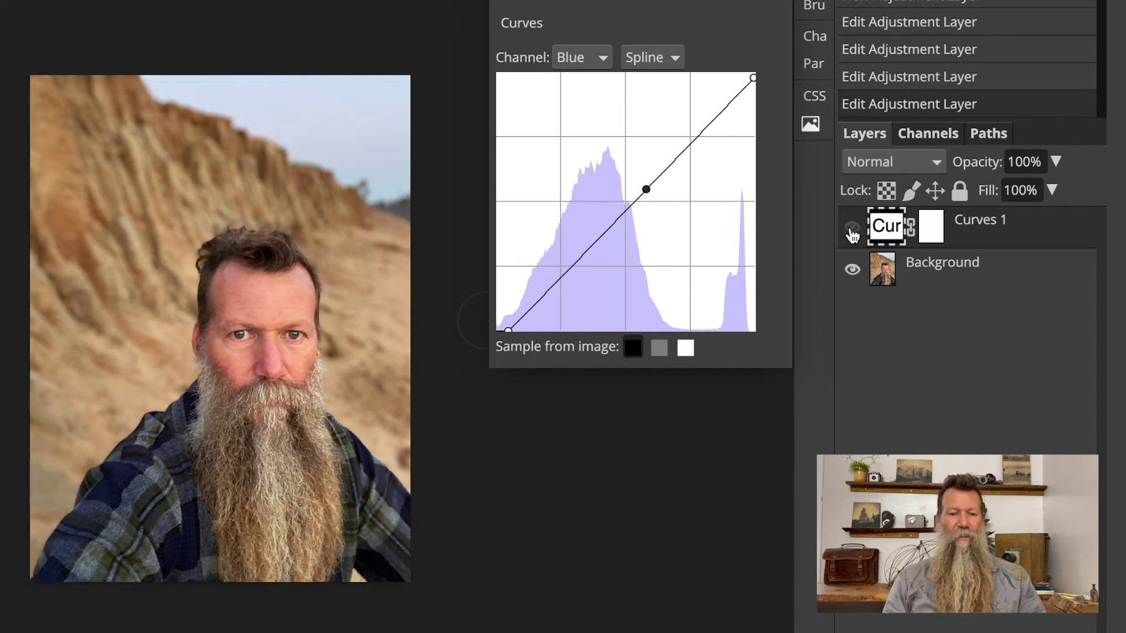
Step: Compare Curves 1 on and off, then select its layer mask with black as foreground colour
left_click(852, 234)
left_click(852, 234)
left_click(852, 233)
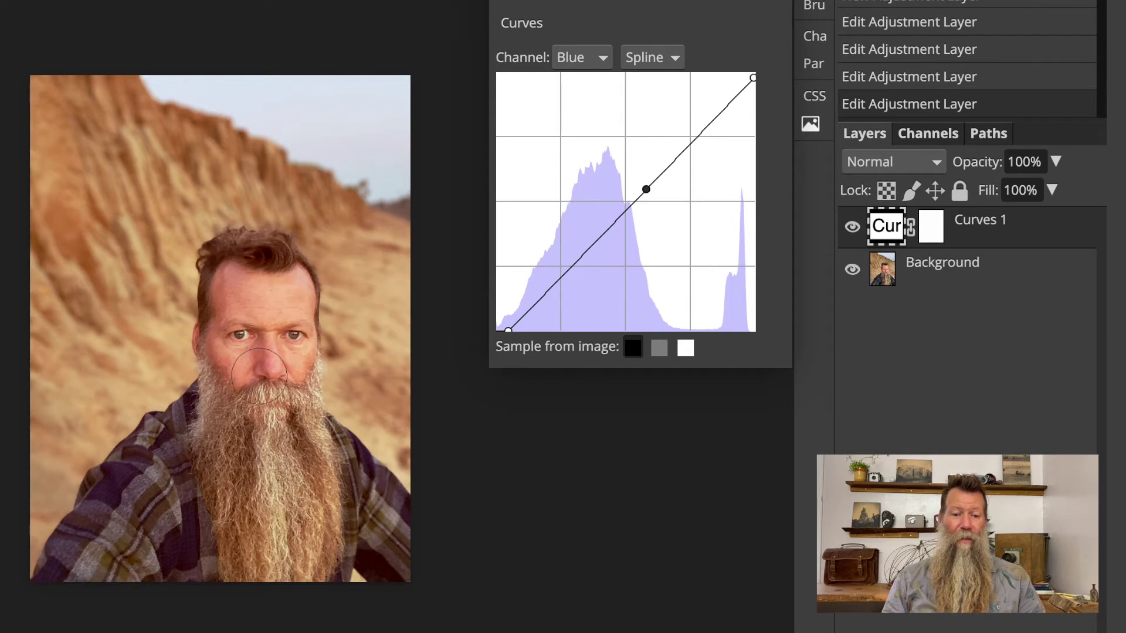
left_click(932, 232)
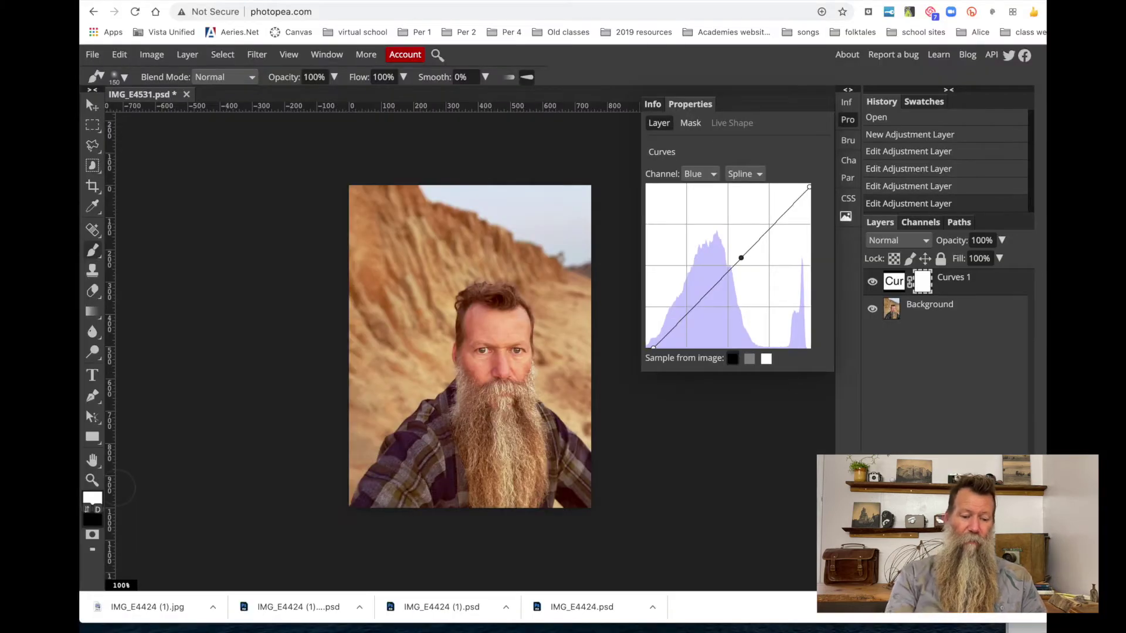
key("x")
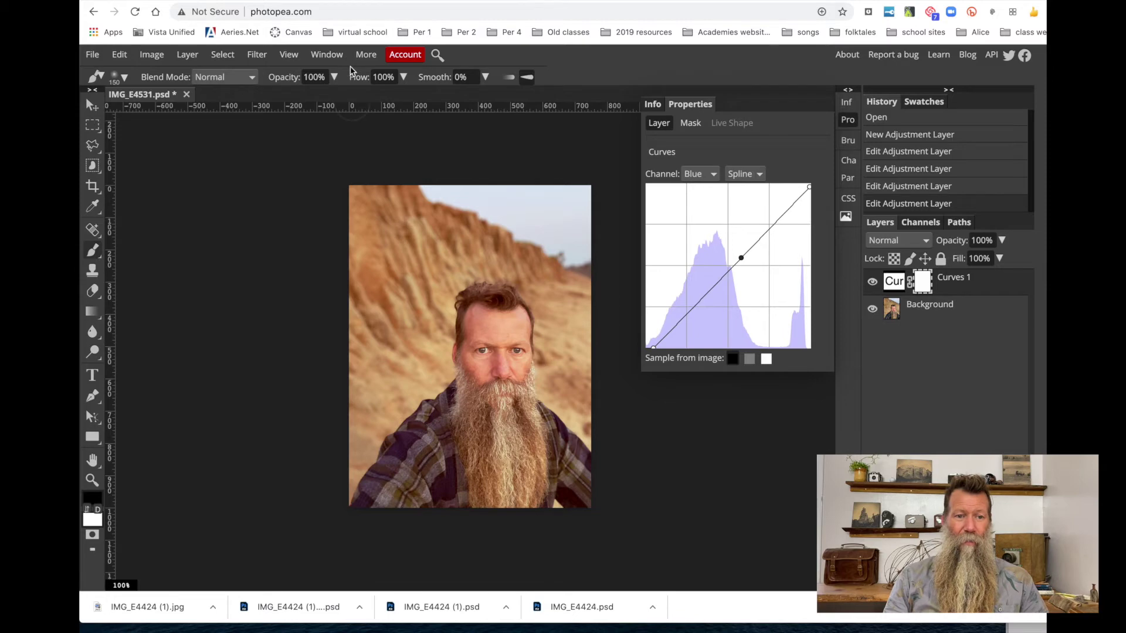
Step: At 22% brush flow, paint the forehead, eyes and nose black on the Curves 1 mask
left_click(403, 77)
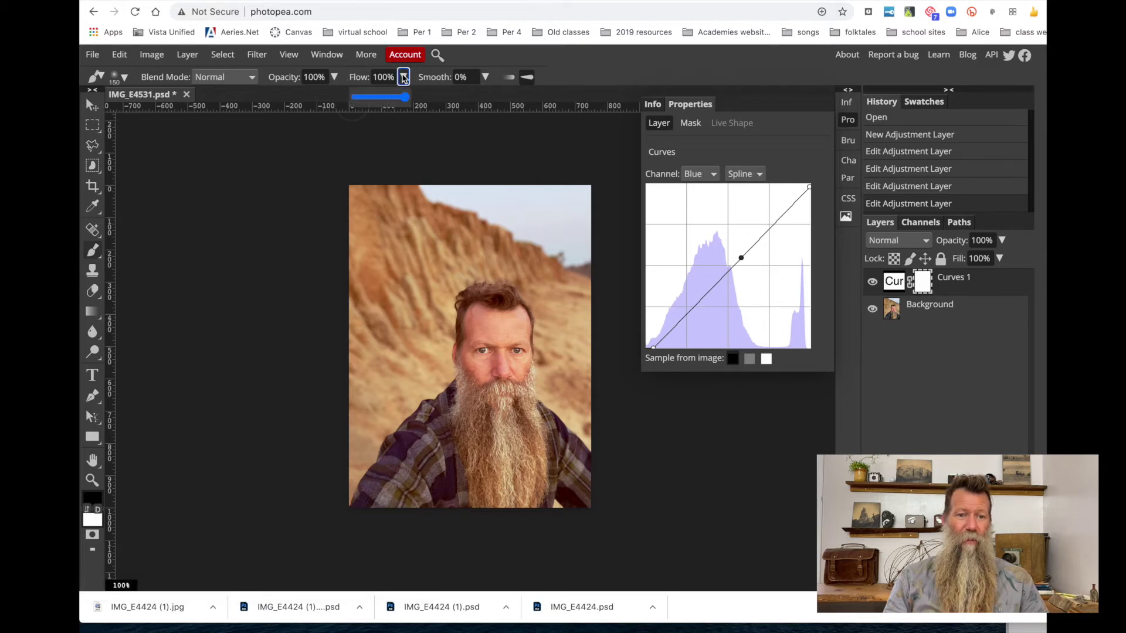
left_click_drag(403, 99, 367, 100)
mouse_move(505, 335)
left_mouse_down()
mouse_move(474, 338)
mouse_move(508, 337)
left_mouse_up()
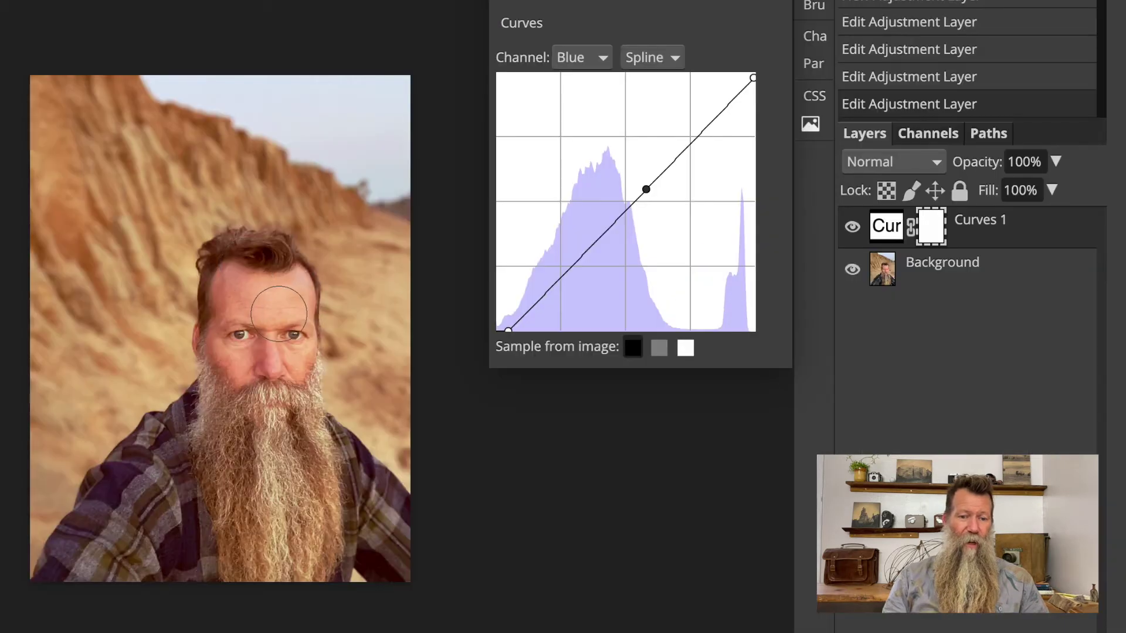
mouse_move(268, 328)
left_mouse_down()
mouse_move(265, 384)
mouse_move(238, 343)
mouse_move(239, 312)
mouse_move(239, 334)
mouse_move(218, 327)
mouse_move(241, 394)
mouse_move(283, 318)
mouse_move(292, 336)
mouse_move(289, 402)
mouse_move(254, 376)
mouse_move(250, 437)
mouse_move(260, 489)
mouse_move(279, 497)
mouse_move(287, 430)
mouse_move(301, 551)
mouse_move(312, 555)
mouse_move(248, 548)
mouse_move(236, 467)
mouse_move(196, 449)
mouse_move(107, 560)
mouse_move(180, 466)
mouse_move(158, 490)
mouse_move(231, 433)
mouse_move(267, 551)
mouse_move(327, 476)
mouse_move(351, 482)
mouse_move(358, 466)
mouse_move(381, 493)
mouse_move(386, 542)
mouse_move(338, 502)
mouse_move(377, 555)
mouse_move(332, 601)
mouse_move(279, 582)
mouse_move(277, 460)
mouse_move(225, 434)
mouse_move(219, 382)
mouse_move(233, 356)
mouse_move(230, 299)
mouse_move(272, 292)
mouse_move(250, 281)
mouse_move(301, 305)
mouse_move(277, 376)
mouse_move(287, 510)
mouse_move(286, 487)
left_mouse_up()
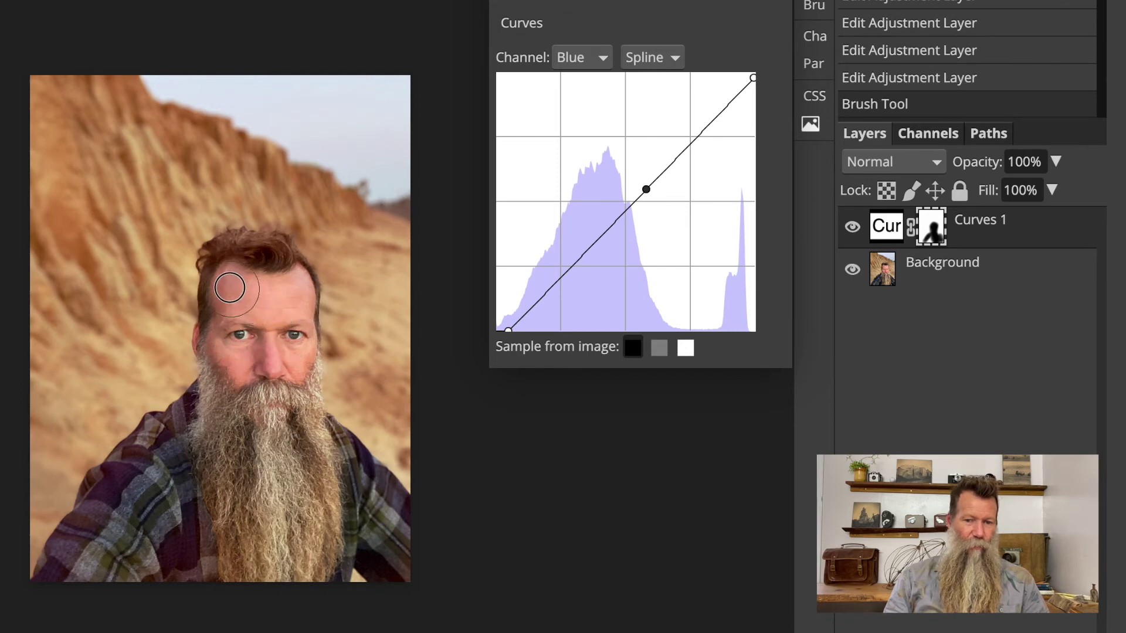
mouse_move(283, 339)
left_mouse_down()
mouse_move(234, 347)
mouse_move(252, 354)
left_mouse_up()
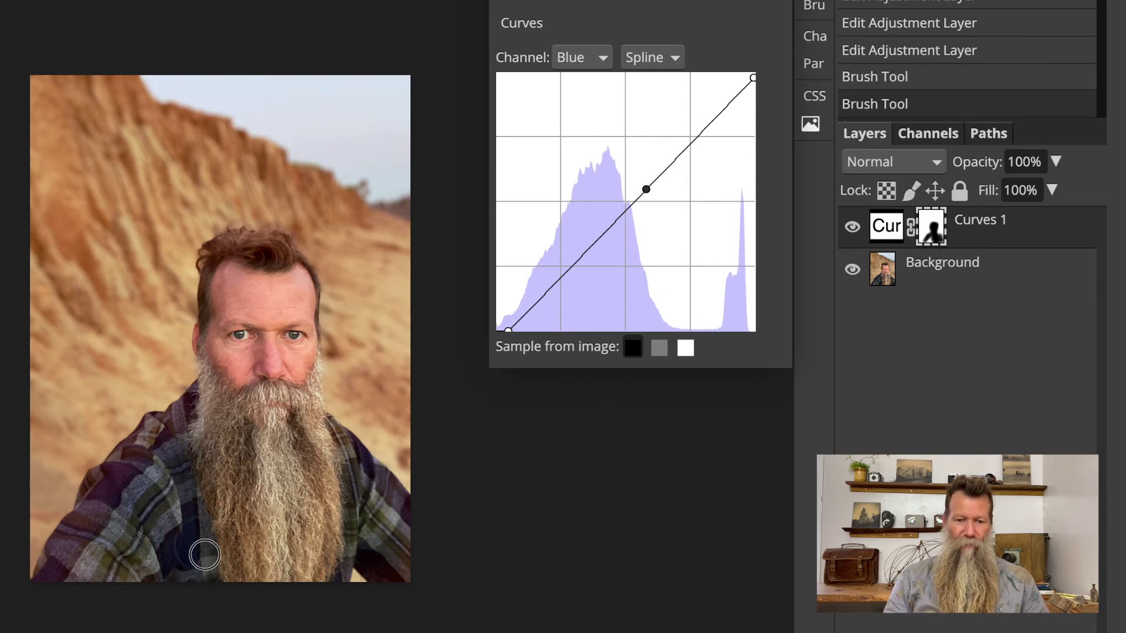
Step: Mask out the lower beard, then toggle Curves 1 off and on to compare before and after
left_click(203, 551)
left_click(852, 229)
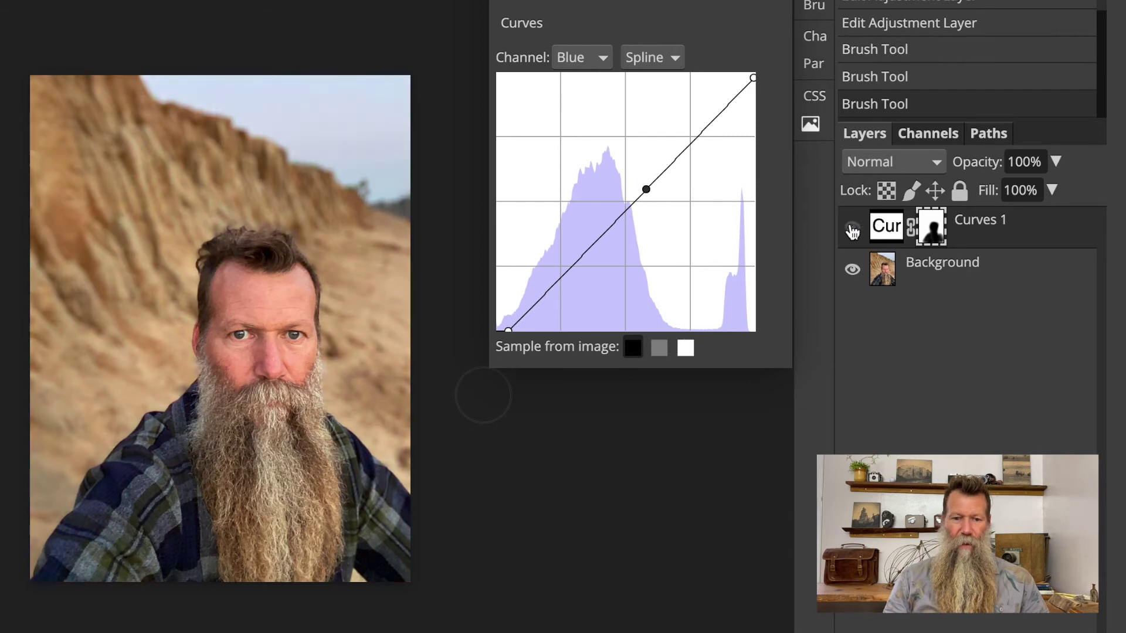
left_click(852, 230)
left_click(852, 230)
left_click(852, 229)
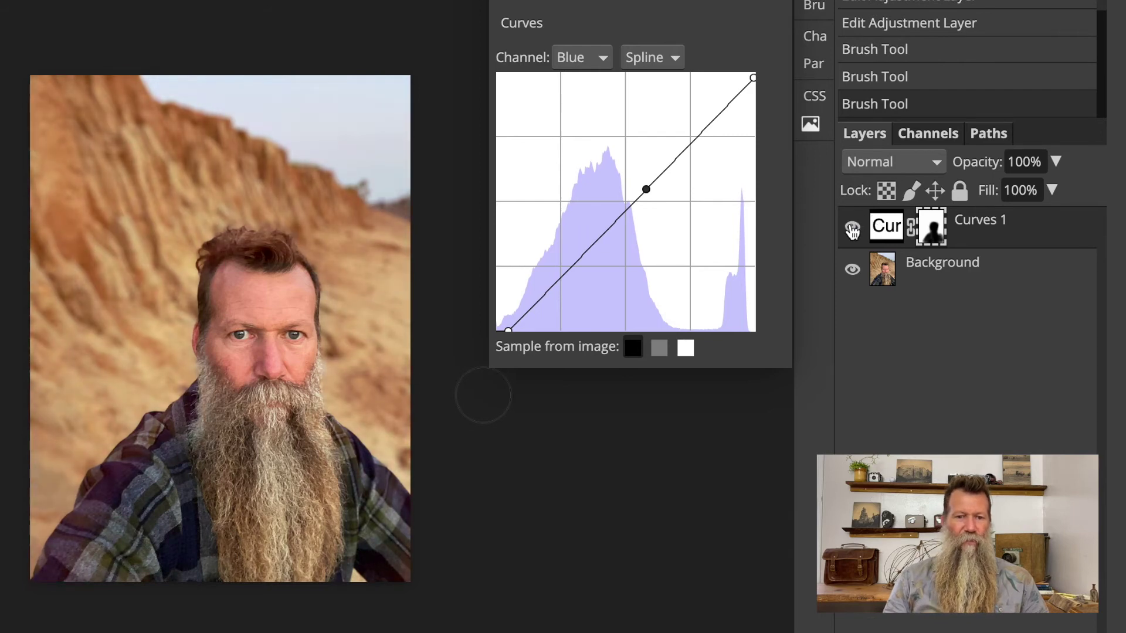
left_click(852, 229)
left_click(852, 229)
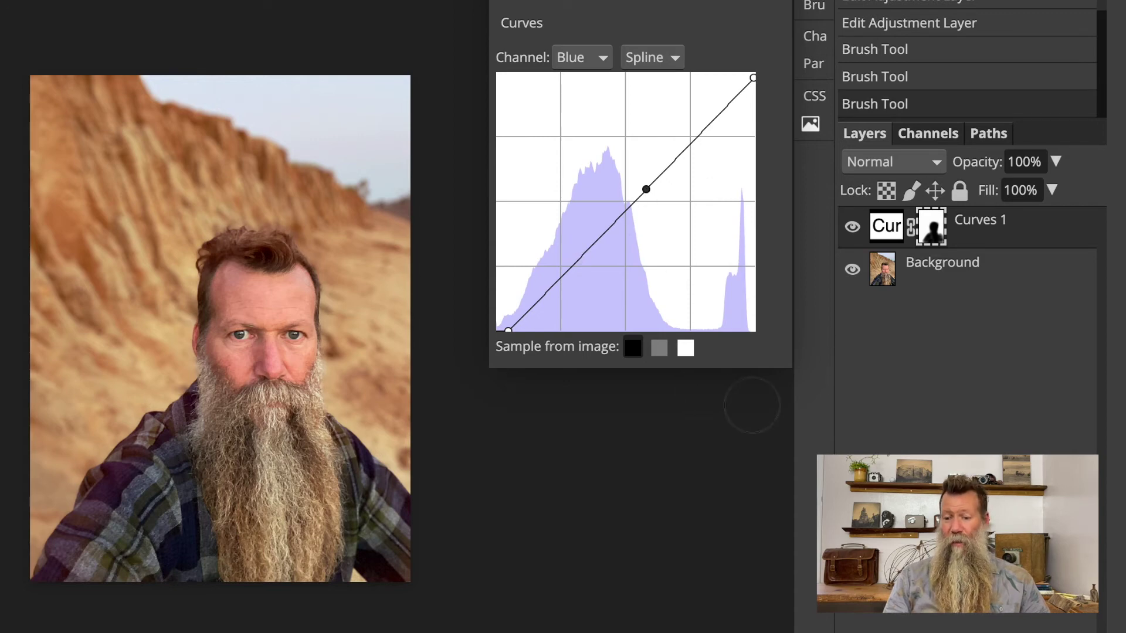
left_click(976, 623)
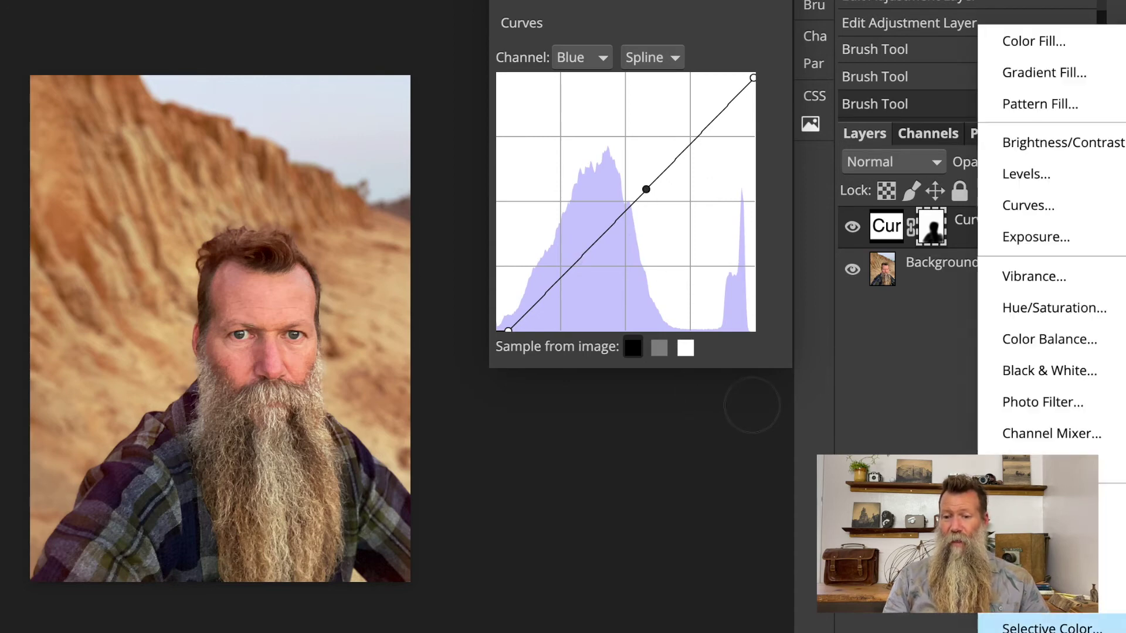
Step: Add a Curves 2 adjustment layer and pull its RGB white point down to darken everything
left_click(1034, 208)
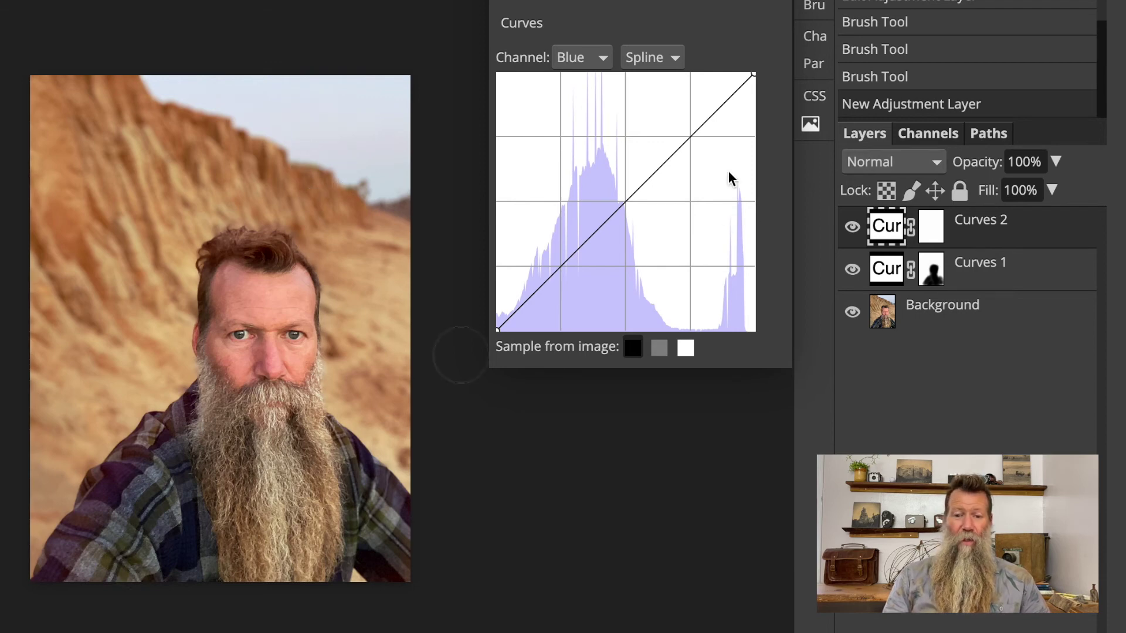
left_click(578, 60)
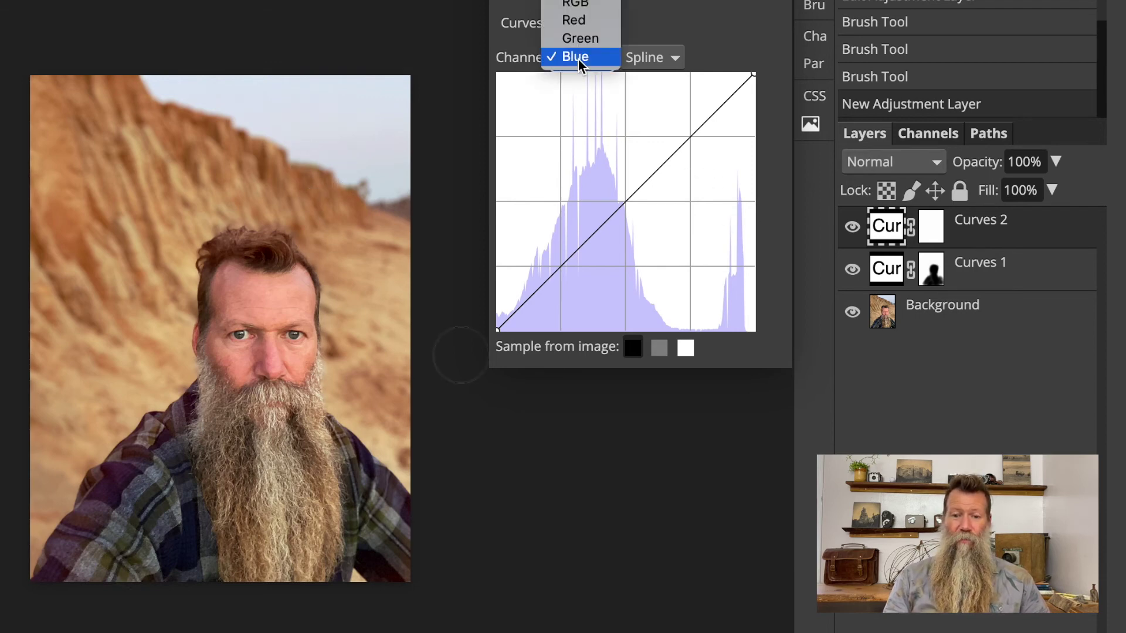
left_click(584, 5)
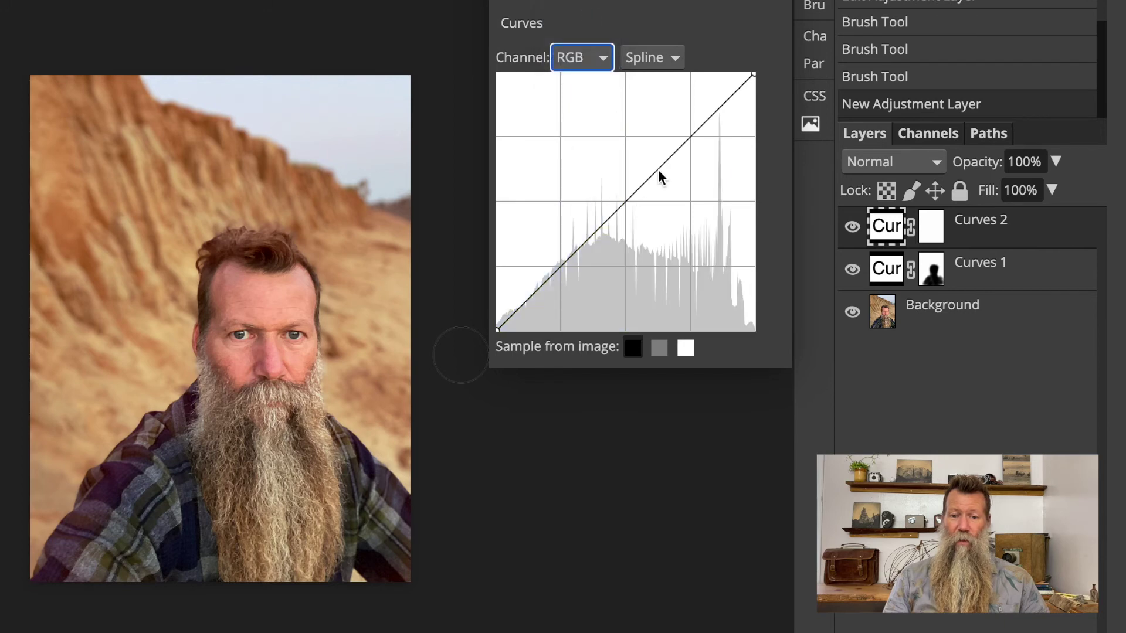
mouse_move(754, 72)
left_mouse_down()
mouse_move(787, 164)
mouse_move(787, 124)
left_mouse_up()
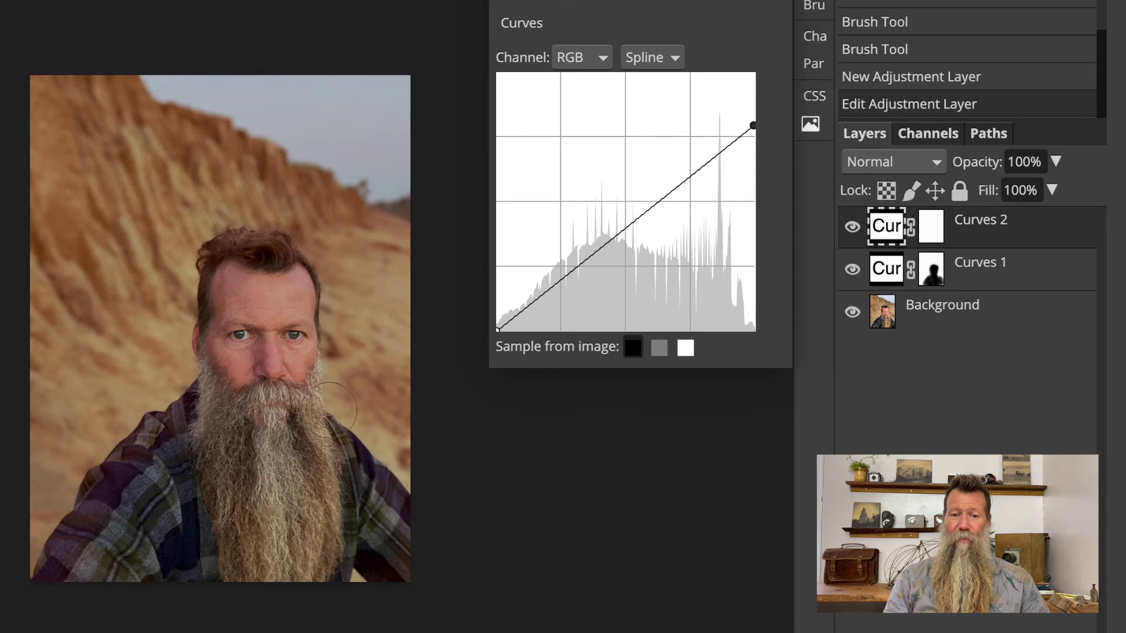
Step: Bow the Curves 2 Blue channel strongly upward from a raised shadow point for a cool blue-magenta cast
left_click(599, 55)
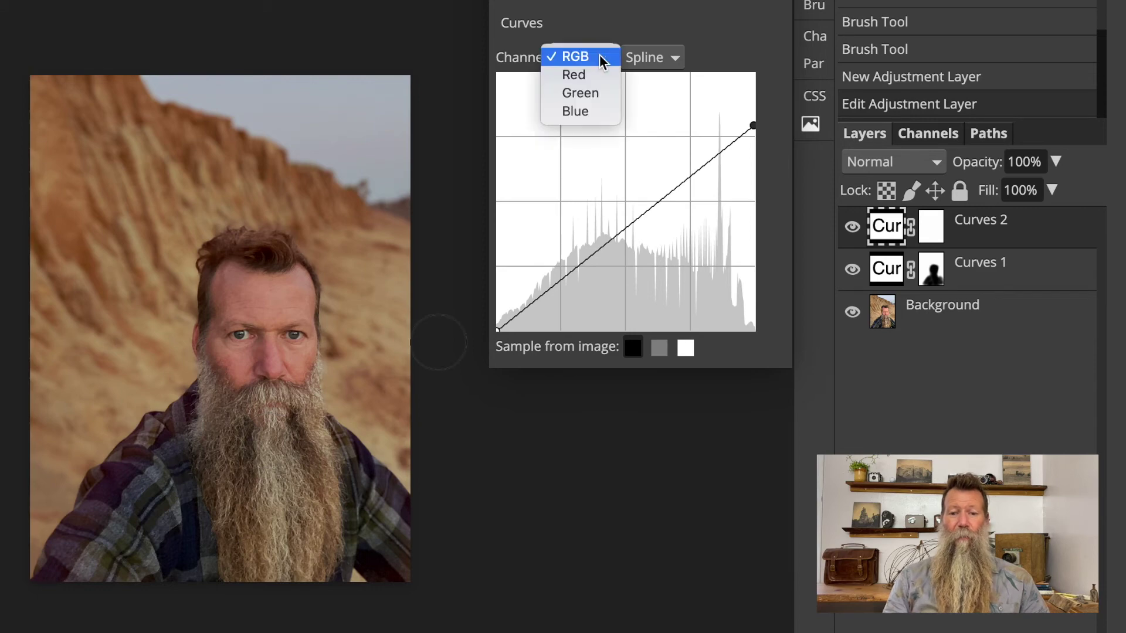
left_click(586, 111)
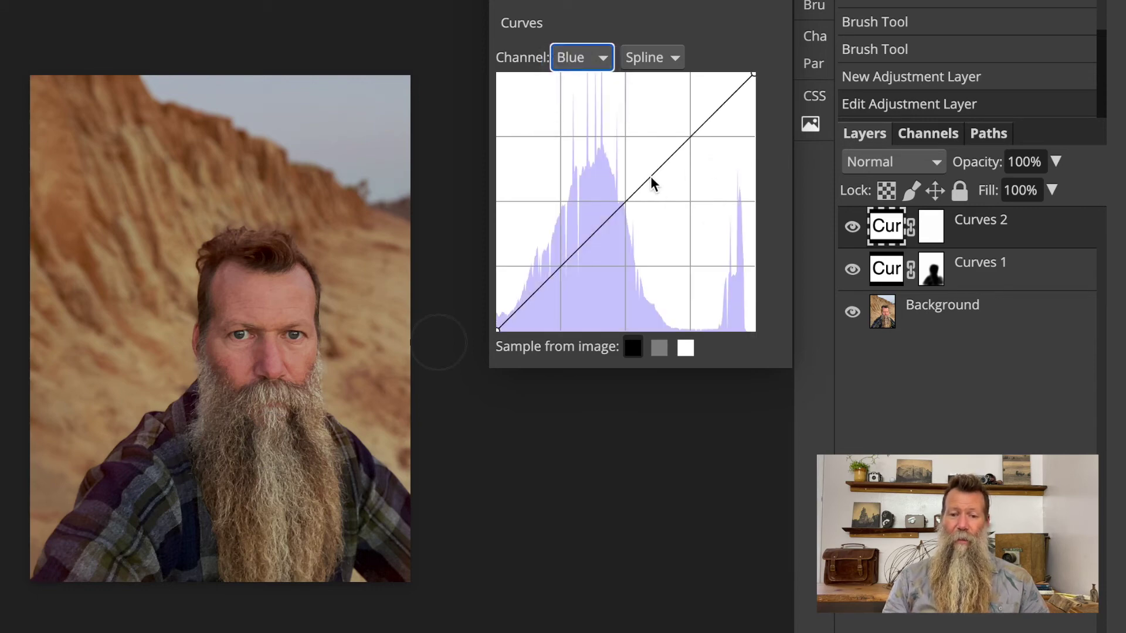
left_click_drag(651, 176, 625, 160)
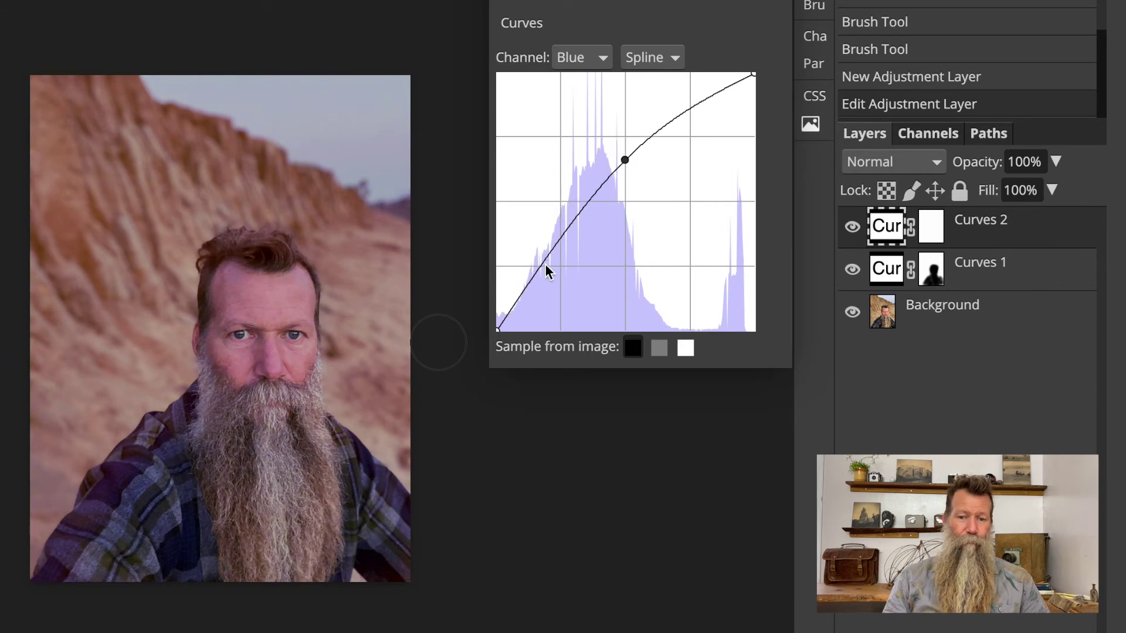
left_click_drag(545, 264, 538, 250)
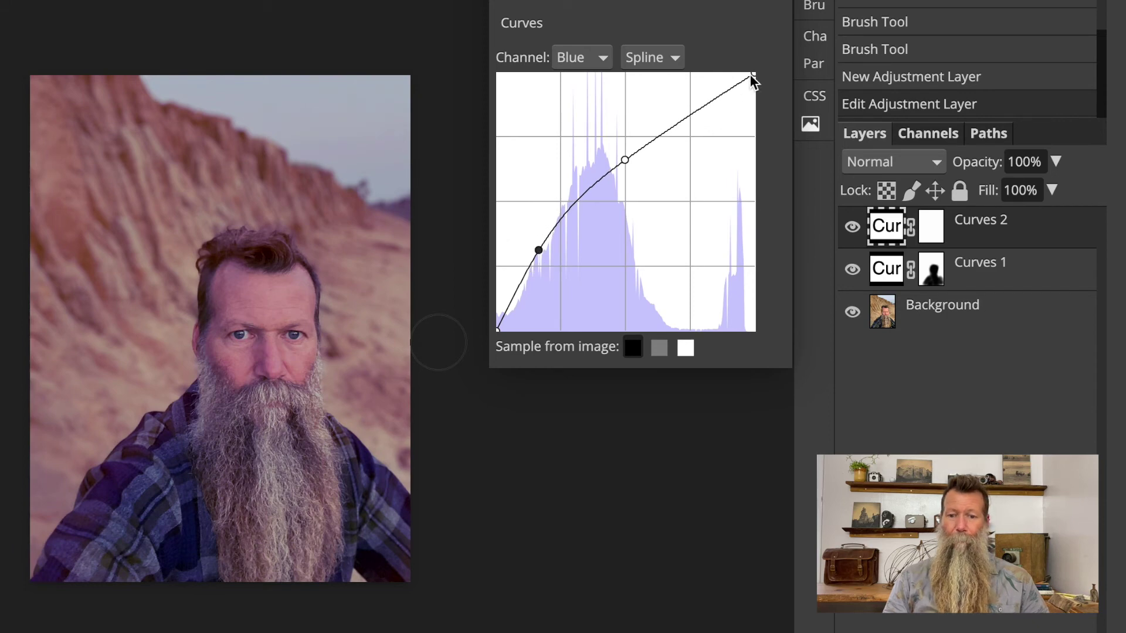
left_click_drag(752, 76, 756, 72)
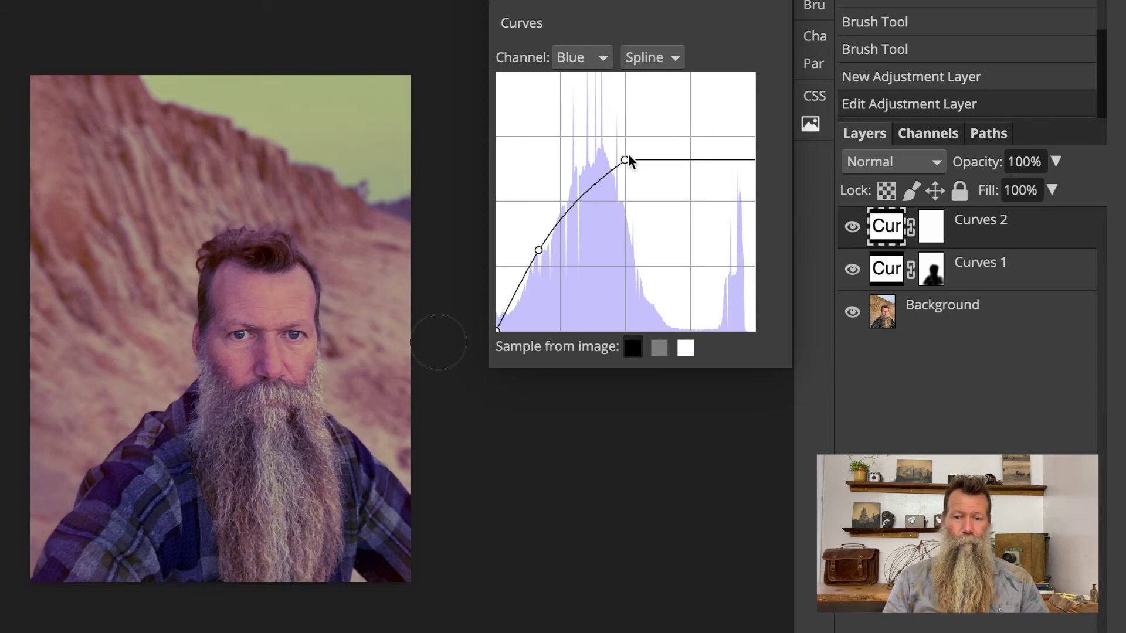
left_click_drag(627, 159, 739, 76)
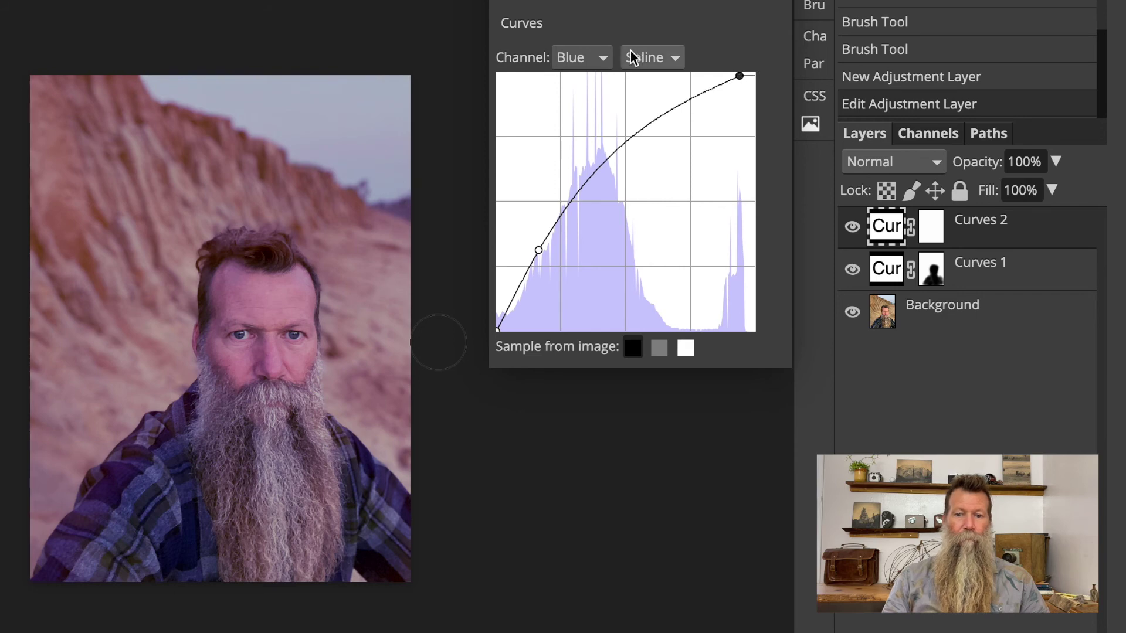
left_click(597, 55)
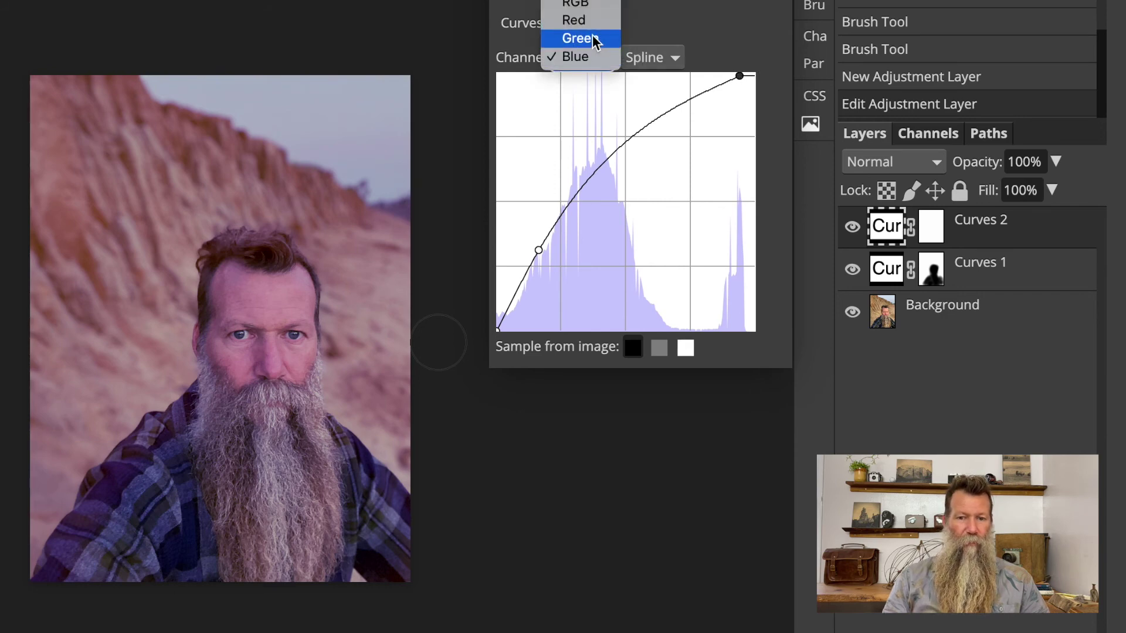
Step: Add a midpoint on the Curves 2 Green curve and nudge it down, tilting the photo toward magenta
left_click(593, 37)
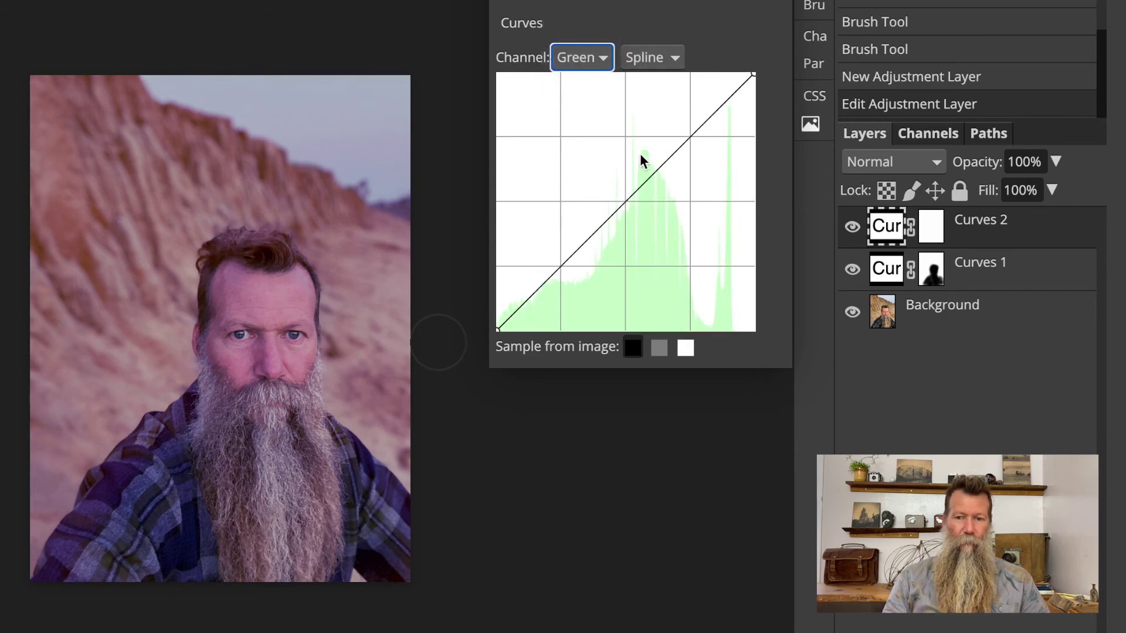
mouse_move(626, 201)
left_mouse_down()
mouse_move(621, 191)
mouse_move(643, 205)
mouse_move(606, 188)
mouse_move(631, 202)
left_mouse_up()
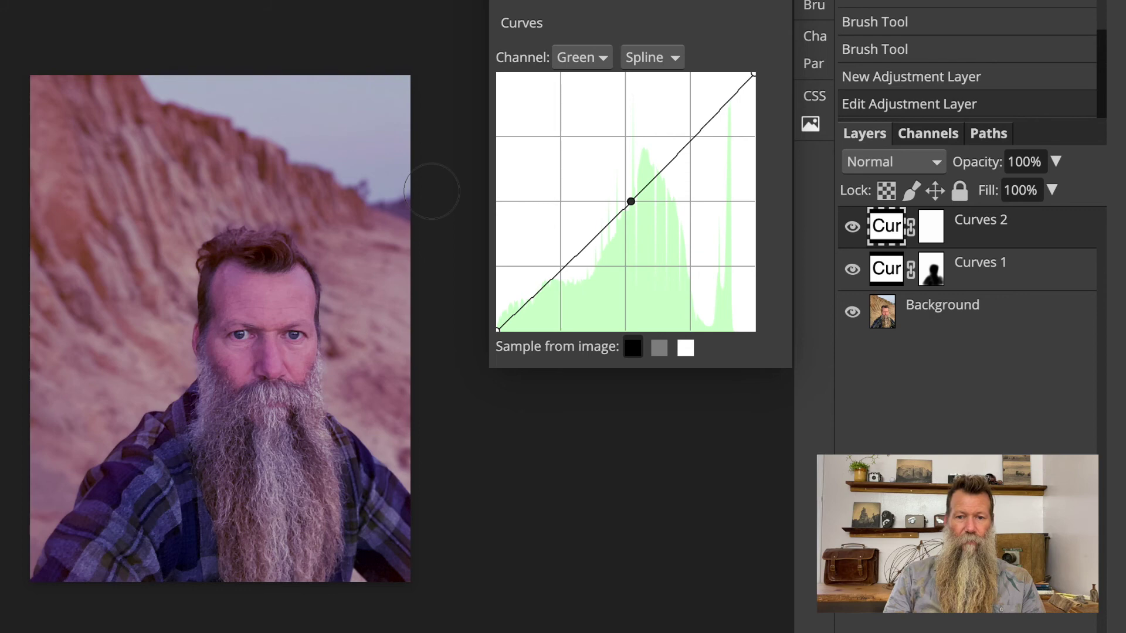
left_click(933, 229)
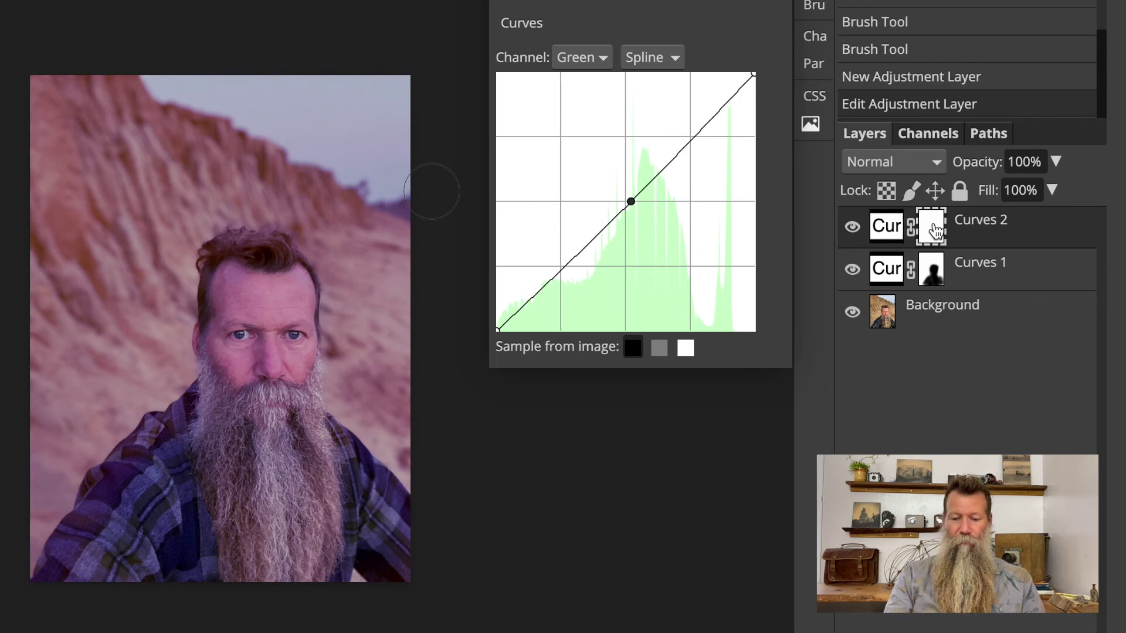
Step: Fill the Curves 2 mask black, then paint white across the sky from the cliff to the right edge
key("alt+BackSpace")
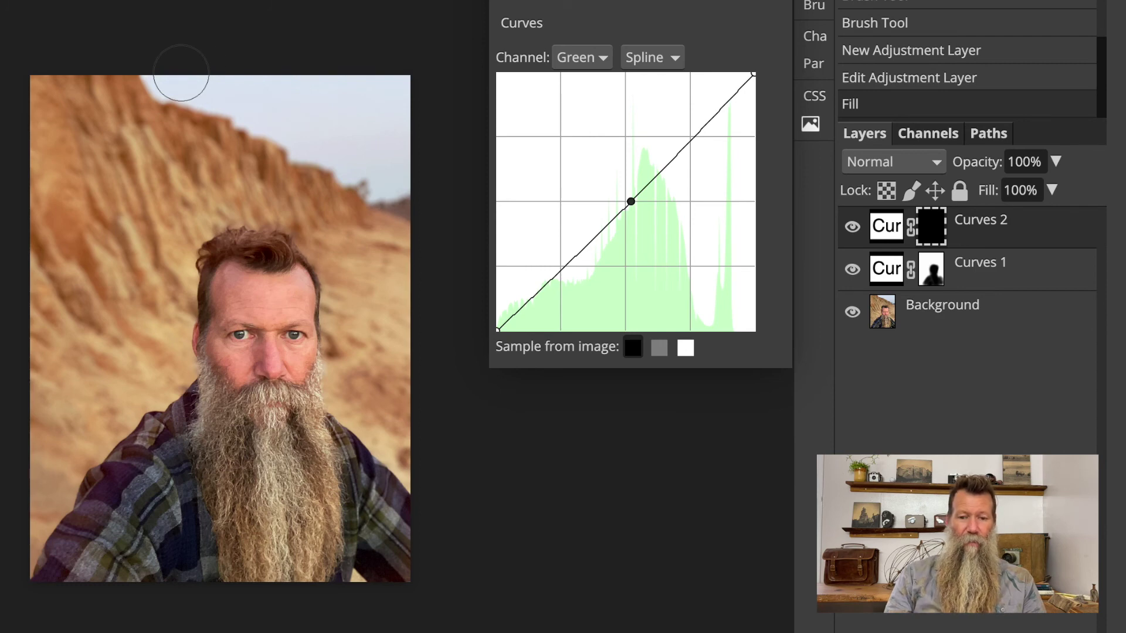
mouse_move(169, 73)
left_mouse_down()
mouse_move(282, 115)
mouse_move(402, 181)
mouse_move(338, 136)
mouse_move(223, 92)
mouse_move(165, 87)
mouse_move(236, 62)
mouse_move(405, 126)
mouse_move(291, 113)
mouse_move(378, 106)
mouse_move(411, 68)
mouse_move(404, 100)
mouse_move(418, 165)
mouse_move(389, 180)
mouse_move(356, 139)
mouse_move(287, 104)
mouse_move(142, 74)
mouse_move(349, 150)
mouse_move(391, 180)
mouse_move(345, 174)
mouse_move(382, 191)
mouse_move(427, 184)
mouse_move(399, 150)
left_mouse_up()
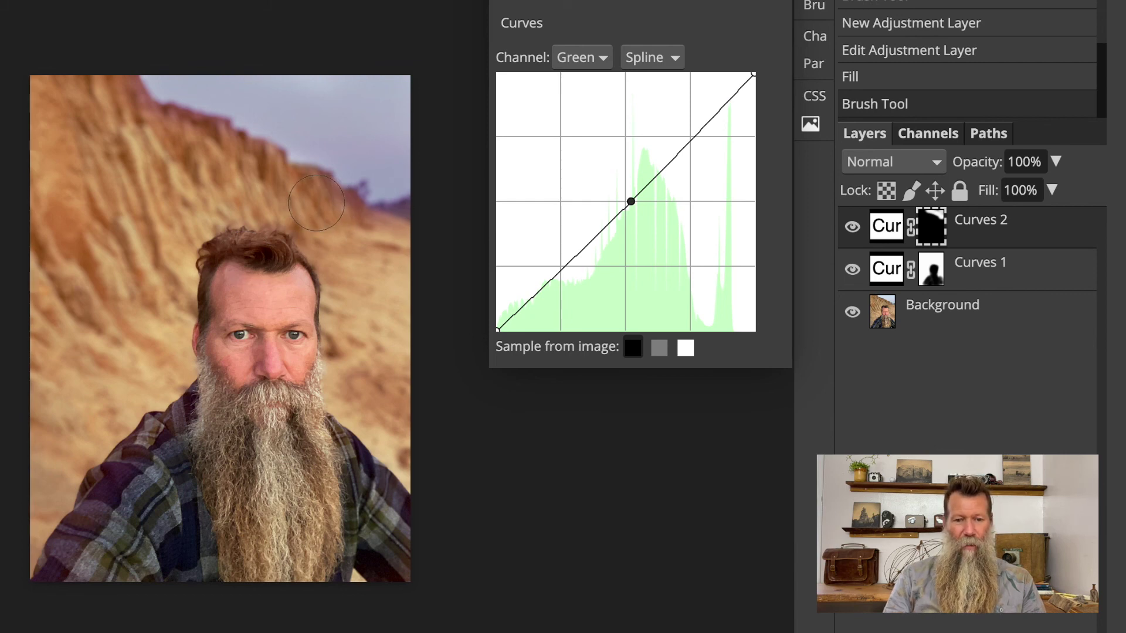
mouse_move(274, 191)
left_mouse_down()
mouse_move(180, 142)
mouse_move(212, 157)
left_mouse_up()
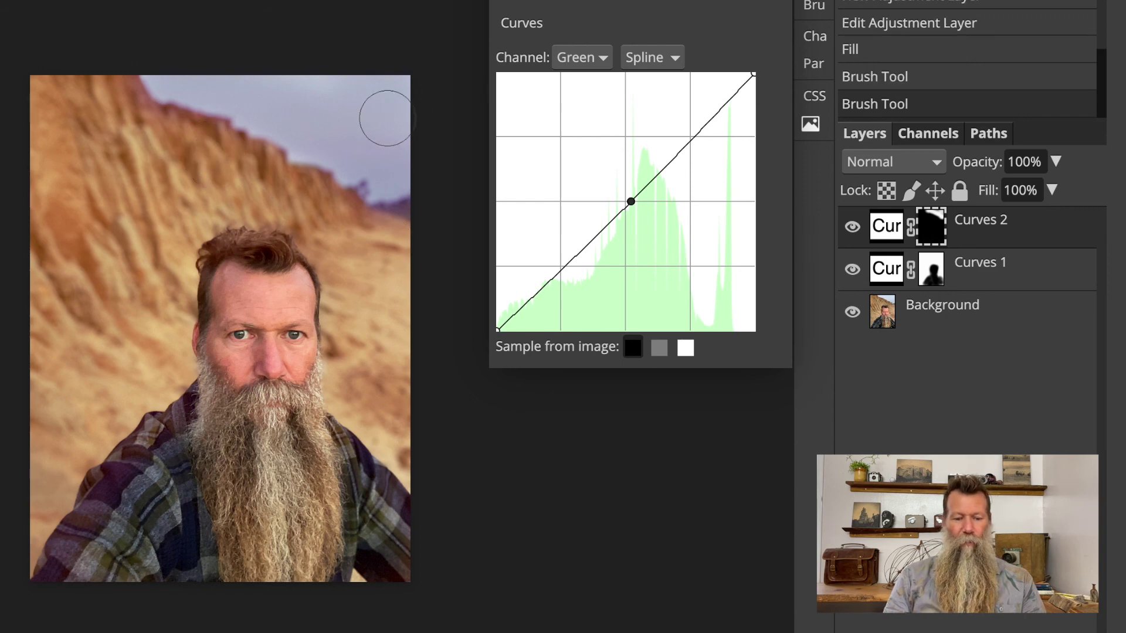
mouse_move(334, 91)
left_mouse_down()
mouse_move(309, 96)
mouse_move(430, 132)
mouse_move(194, 88)
mouse_move(283, 104)
mouse_move(389, 171)
mouse_move(410, 80)
mouse_move(446, 93)
left_mouse_up()
left_click(853, 228)
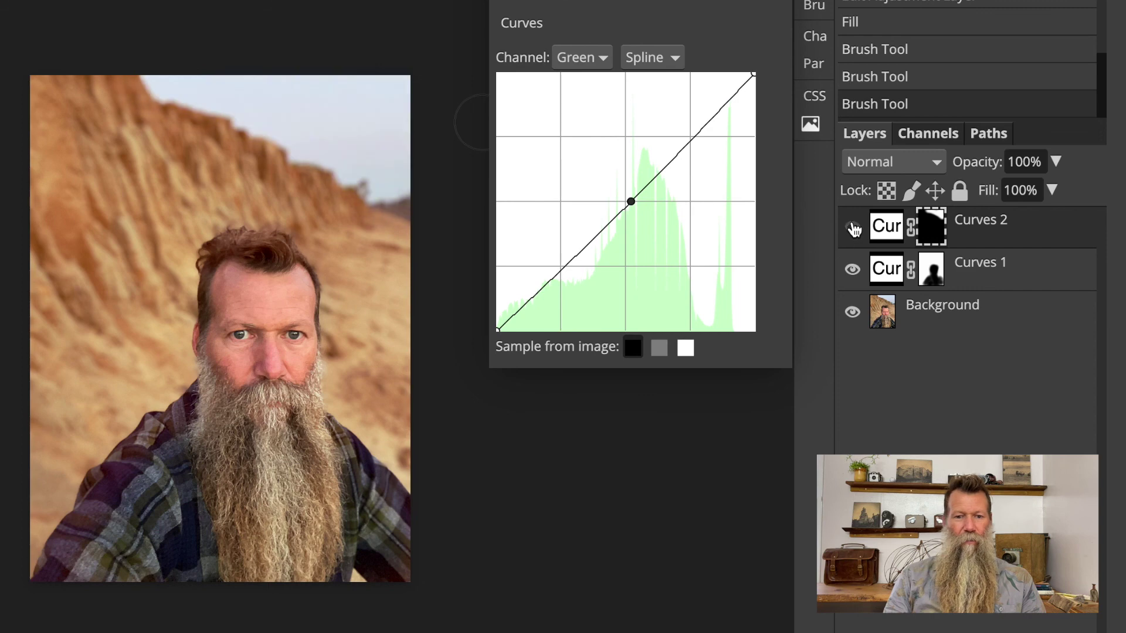
left_click(854, 228)
left_click(853, 228)
left_click(853, 228)
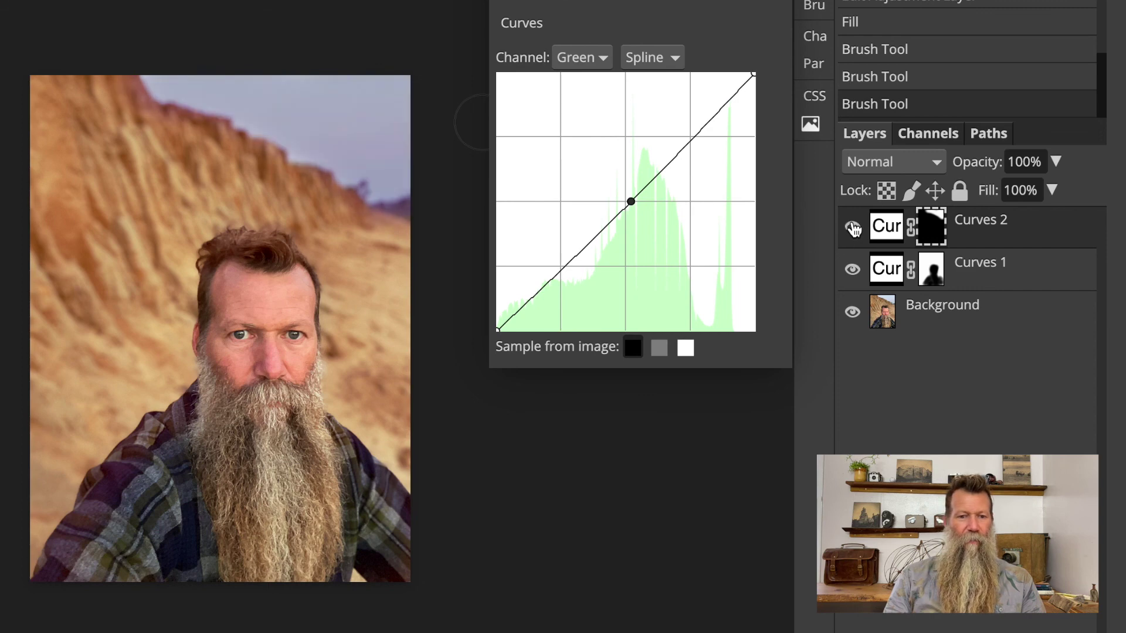
left_click(853, 227)
left_click(853, 228)
left_click(853, 228)
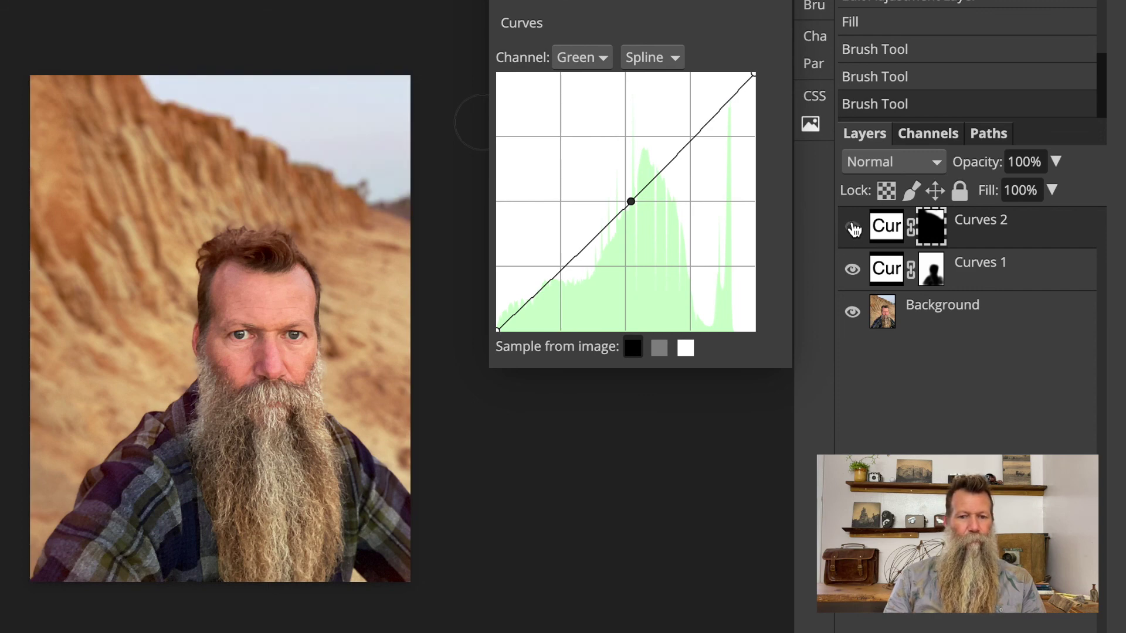
left_click(853, 227)
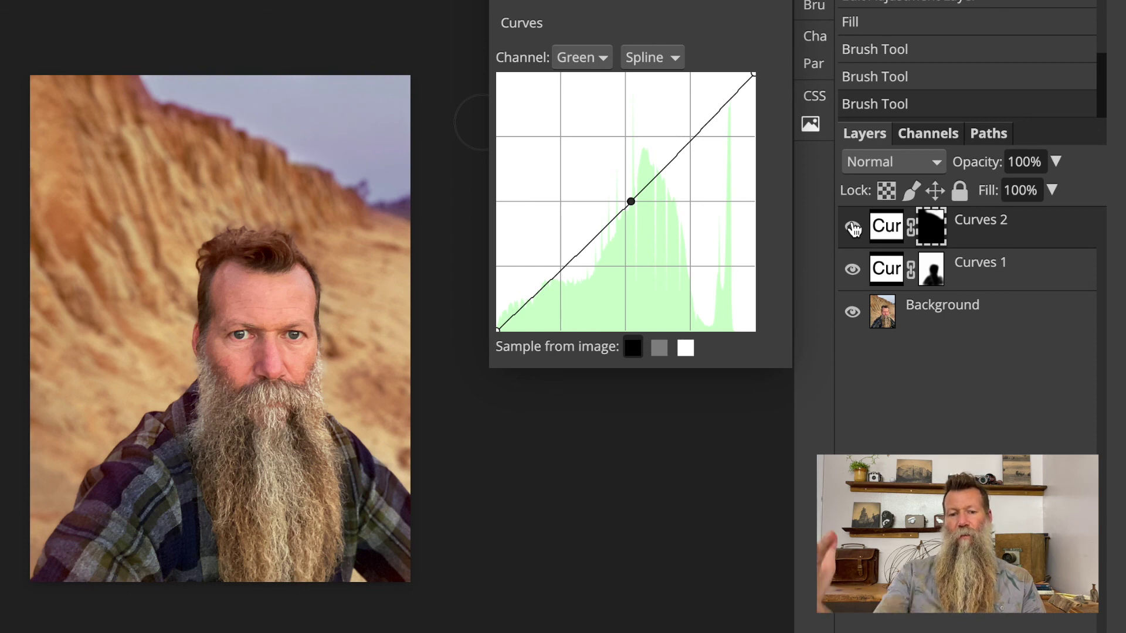